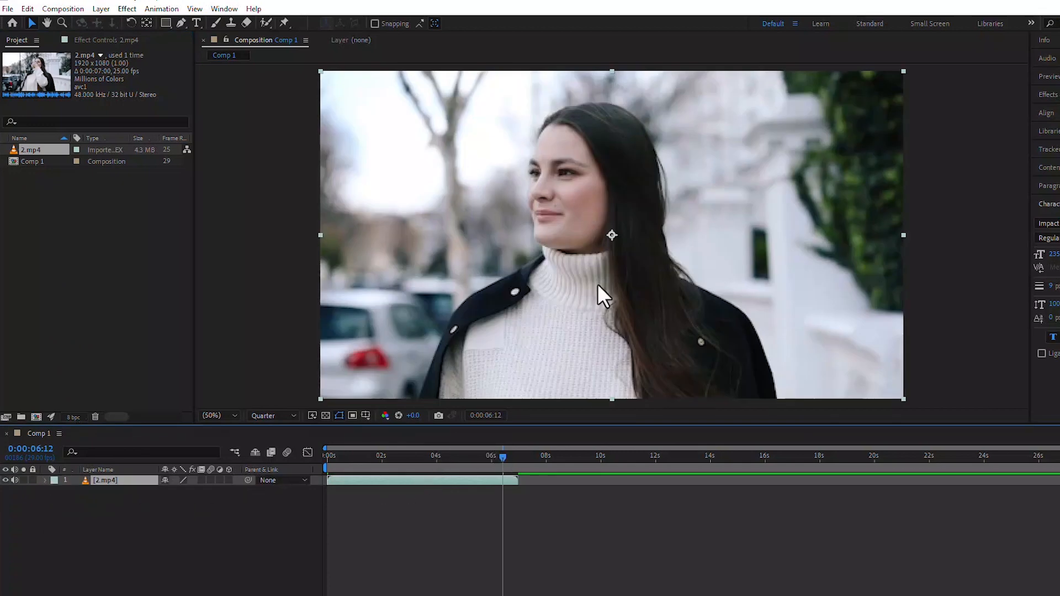
Outline the woman with the Roto Brush on the first frame of the 2.mp4 layer.
left_click_drag(502, 453, 319, 460)
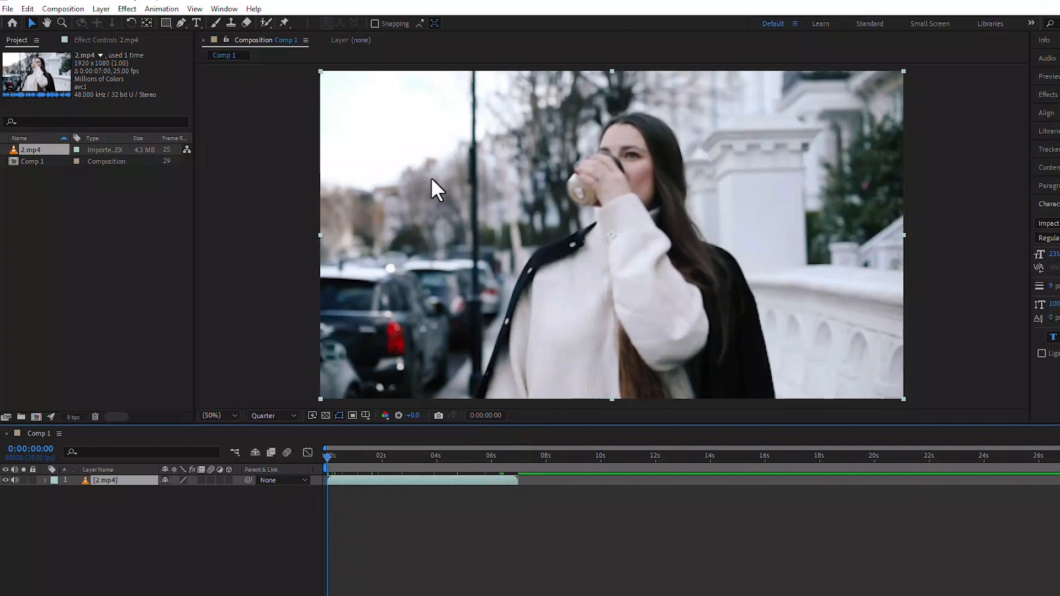
left_click(266, 22)
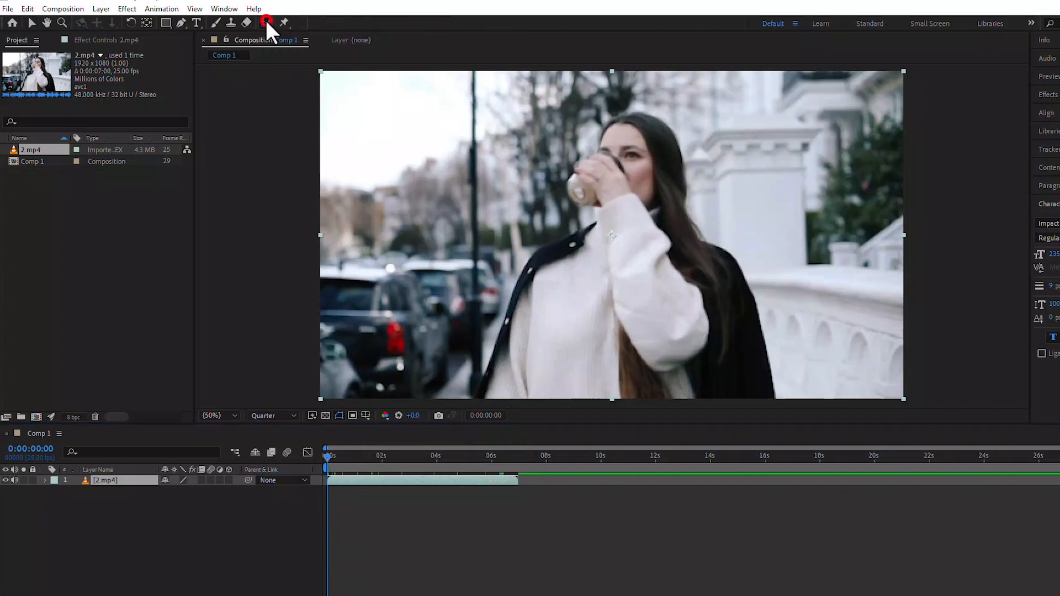
double_click(604, 259)
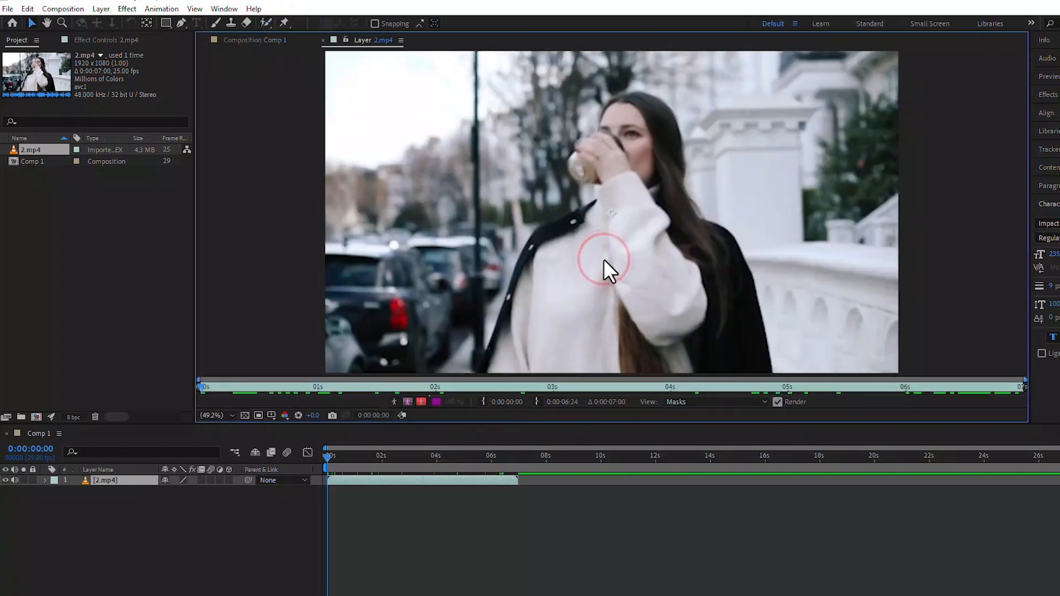
left_click(266, 22)
mouse_move(684, 193)
left_mouse_down()
mouse_move(666, 106)
mouse_move(635, 93)
mouse_move(607, 105)
mouse_move(570, 157)
mouse_move(577, 177)
mouse_move(603, 185)
mouse_move(525, 247)
mouse_move(491, 348)
mouse_move(542, 372)
left_mouse_up()
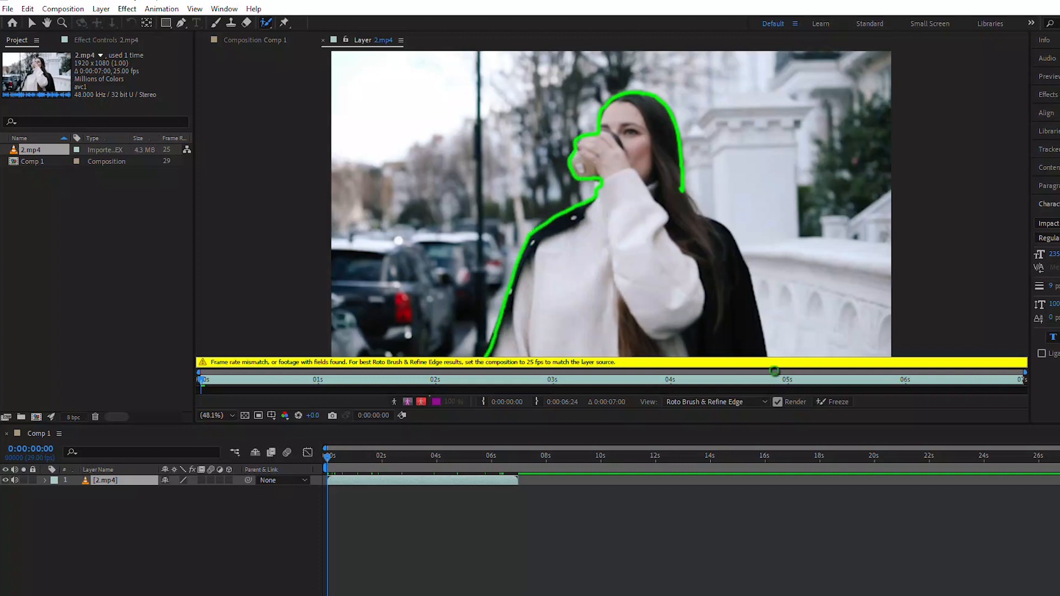
mouse_move(768, 355)
left_mouse_down()
mouse_move(736, 244)
mouse_move(685, 196)
left_mouse_up()
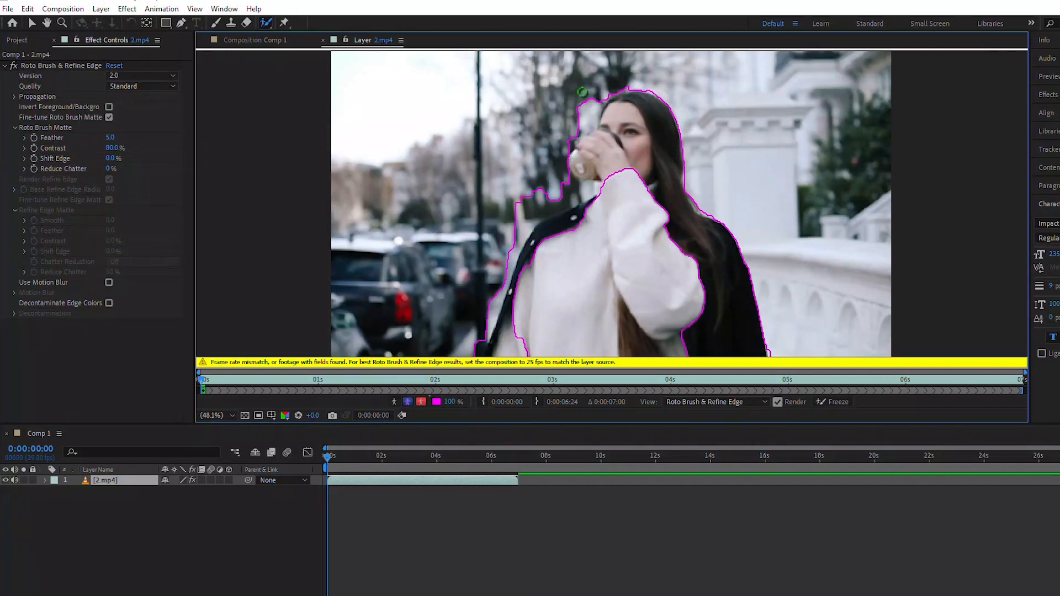
Subtract the excess background from the Roto Brush selection beside her head, cup and the car-side edge of her coat.
key("alt")
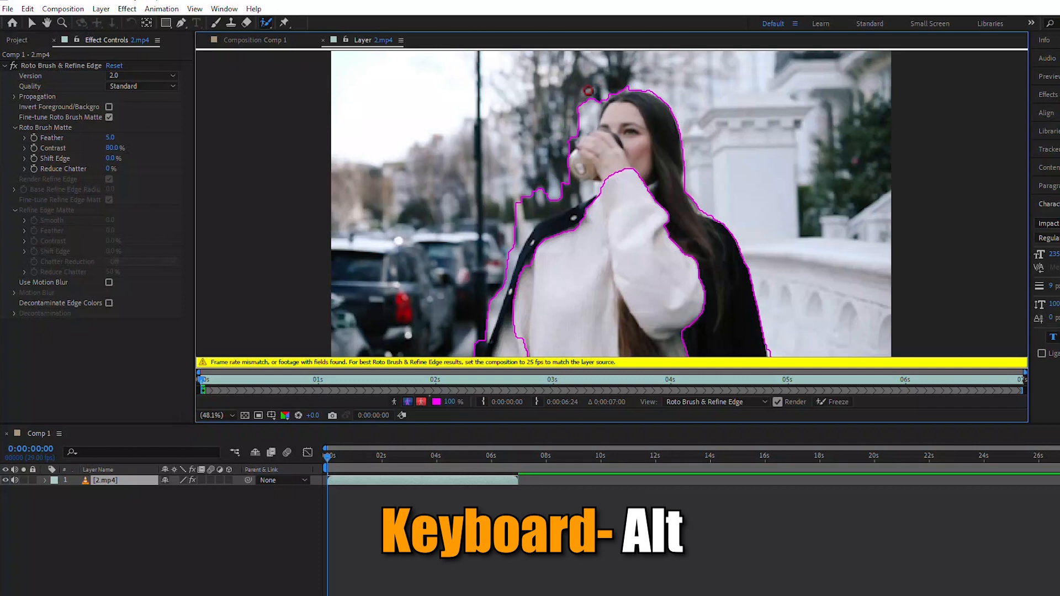
mouse_move(598, 81)
left_mouse_down()
mouse_move(554, 199)
mouse_move(525, 230)
mouse_move(476, 372)
left_mouse_up()
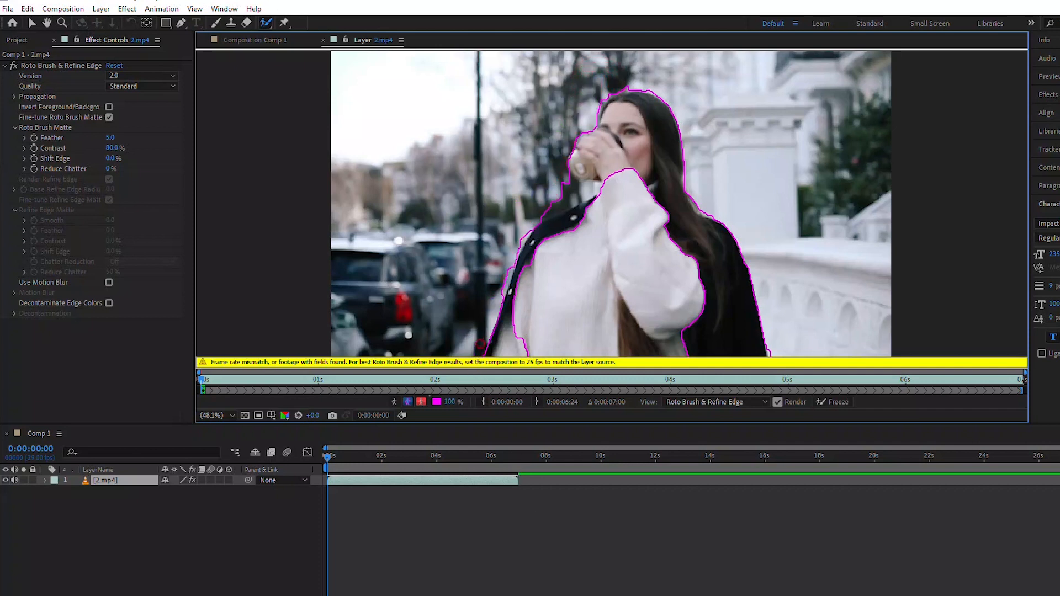
left_click_drag(584, 106, 571, 173)
left_click_drag(570, 121, 494, 315)
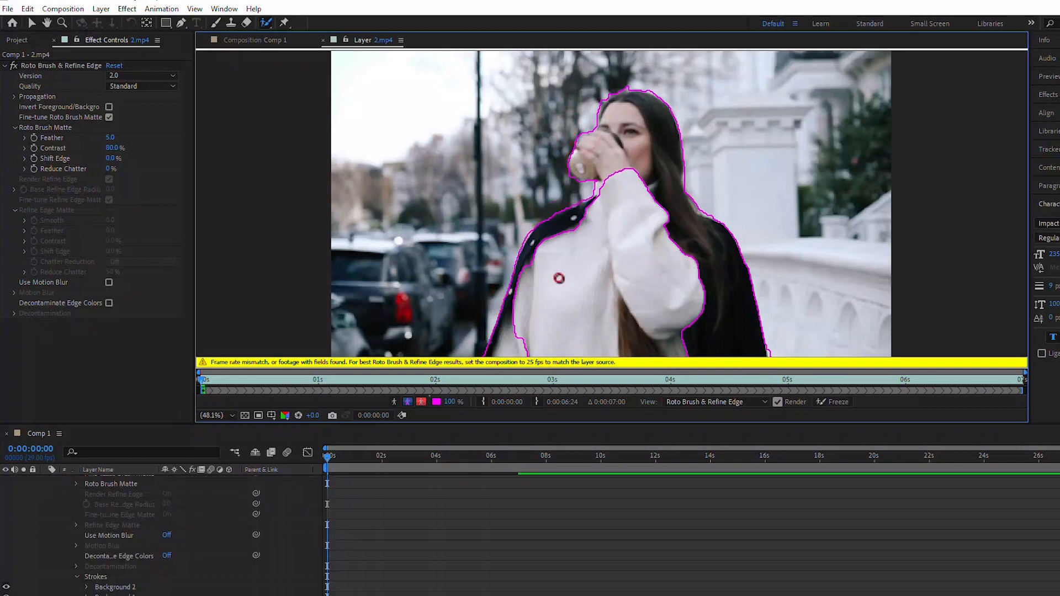
Refine the Roto Brush outline along her hair, shoulders and the lower edges of her coat.
mouse_move(648, 82)
left_mouse_down()
mouse_move(614, 90)
mouse_move(598, 120)
left_mouse_up()
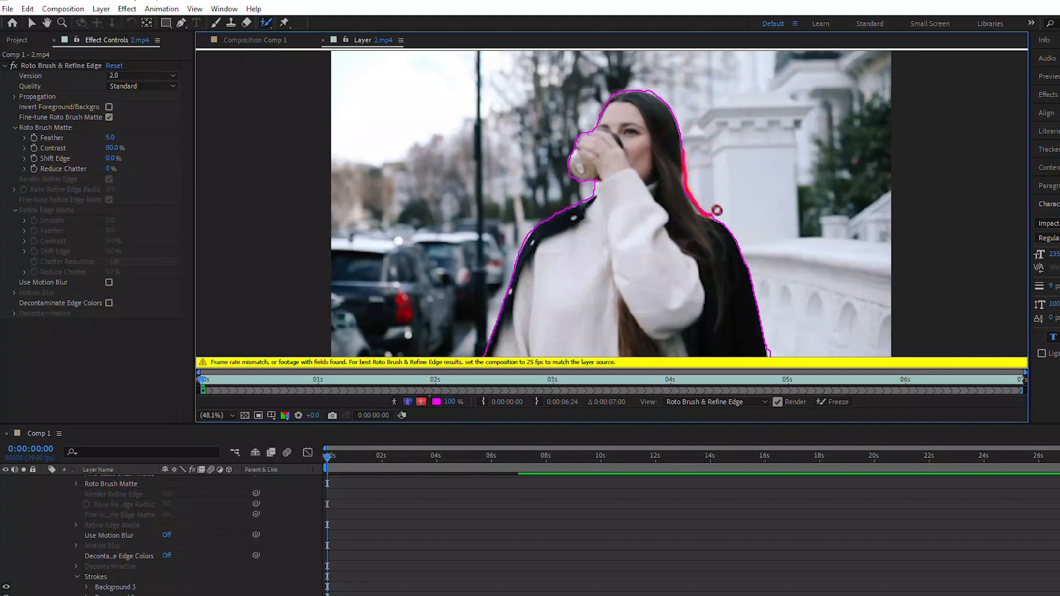
mouse_move(564, 163)
left_mouse_down()
mouse_move(594, 195)
mouse_move(532, 226)
mouse_move(486, 369)
left_mouse_up()
left_click(532, 227, "alt")
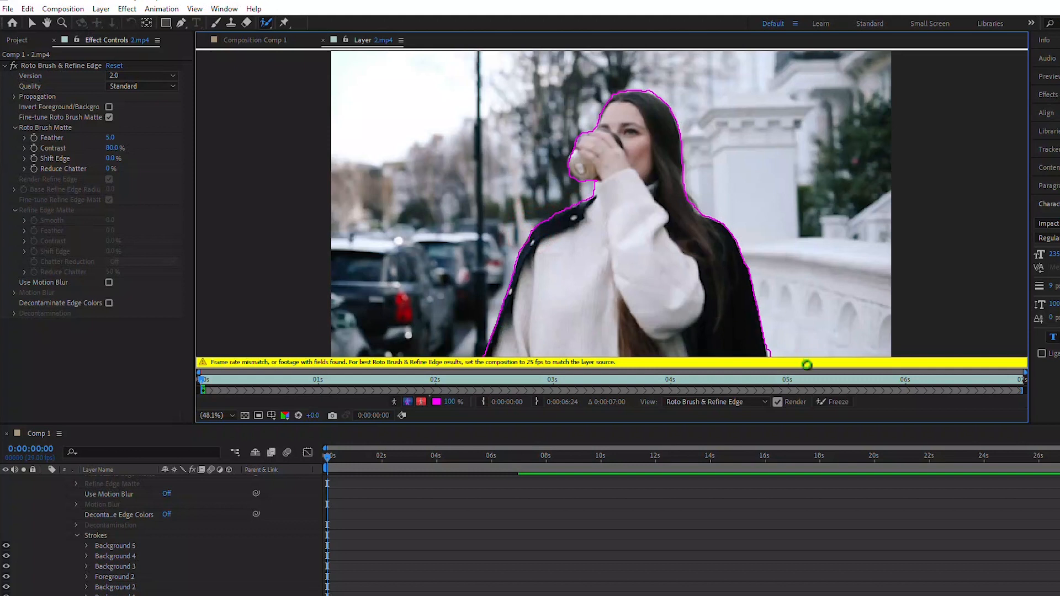
mouse_move(769, 355)
left_mouse_down()
mouse_move(770, 344)
mouse_move(772, 360)
left_mouse_up()
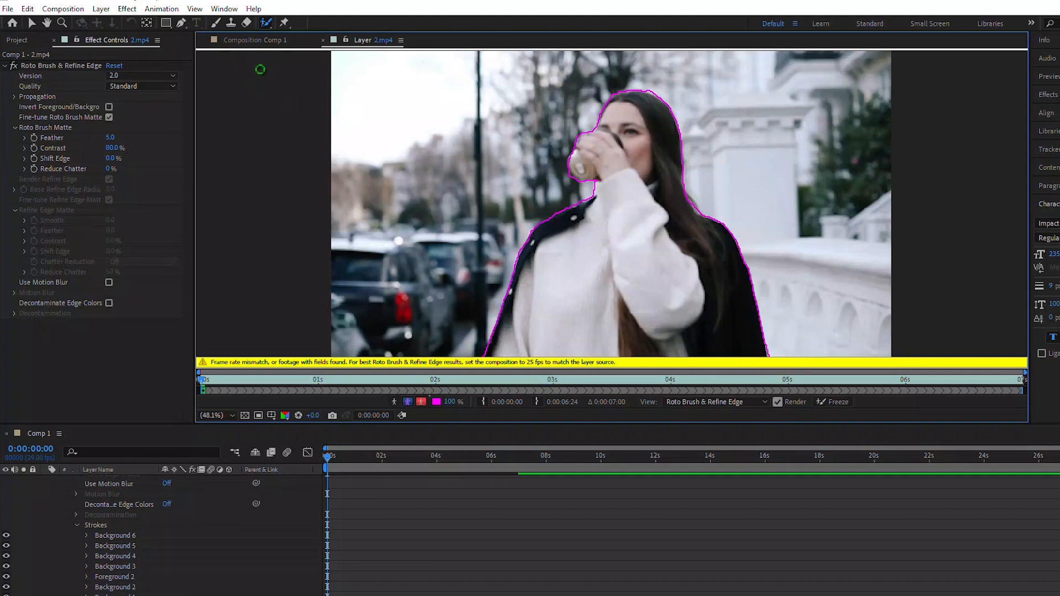
Return to the Comp 1 view and raise the Roto Brush Matte Feather to 42.9.
left_click(251, 41)
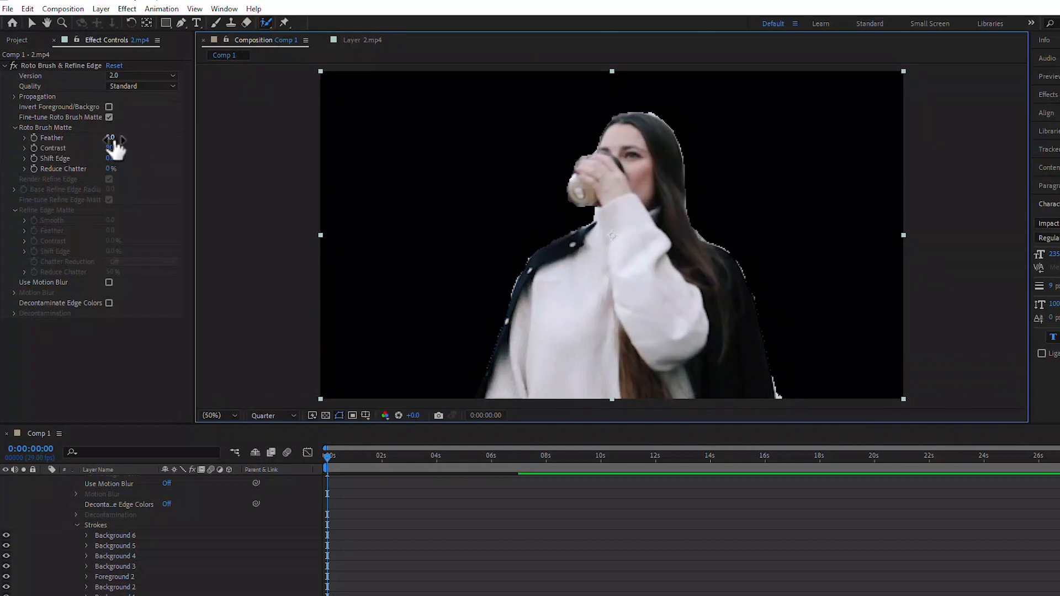
left_click_drag(115, 138, 317, 147)
left_click_drag(117, 137, 157, 137)
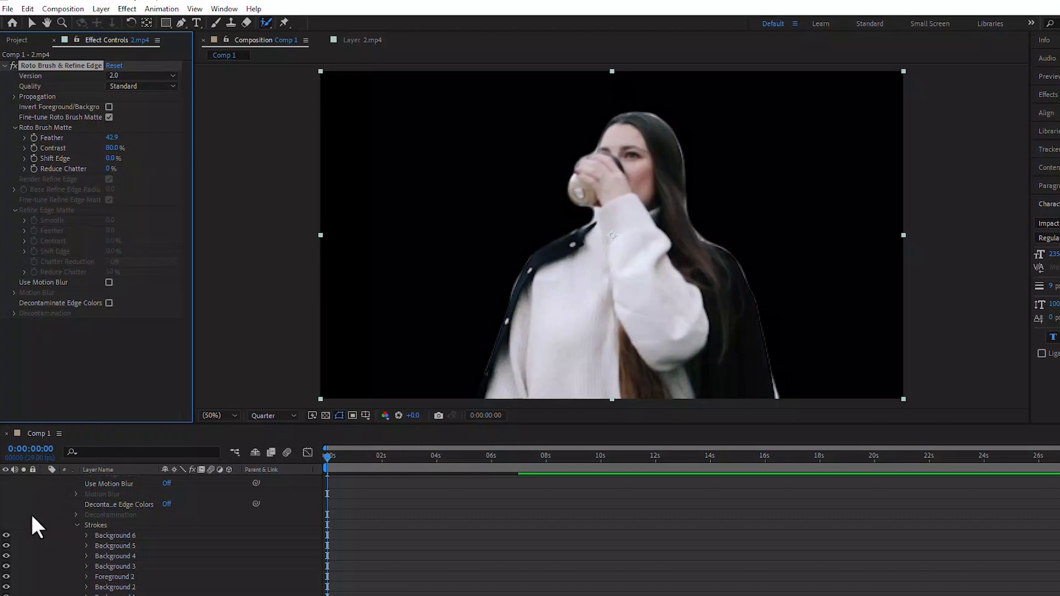
Collapse the 2.mp4 layer's properties and duplicate the layer.
scroll(37, 512, "up", 10)
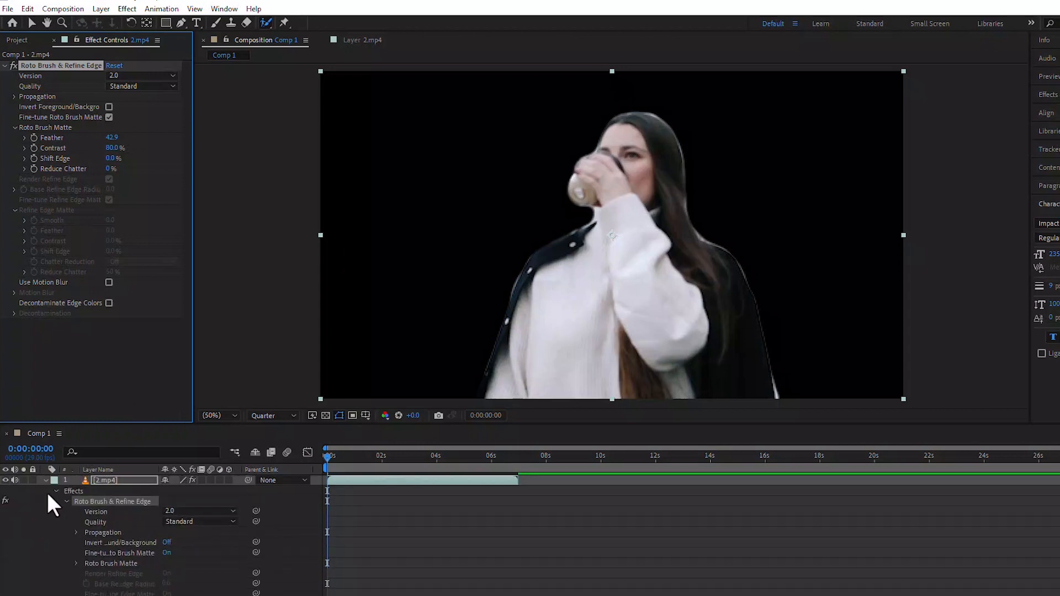
left_click(46, 480)
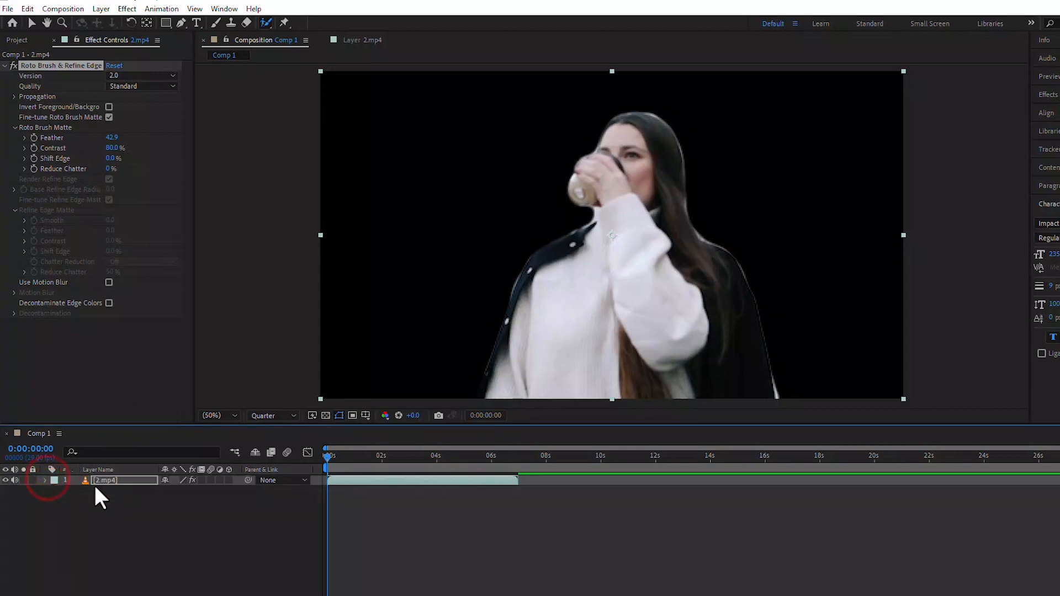
left_click(119, 482)
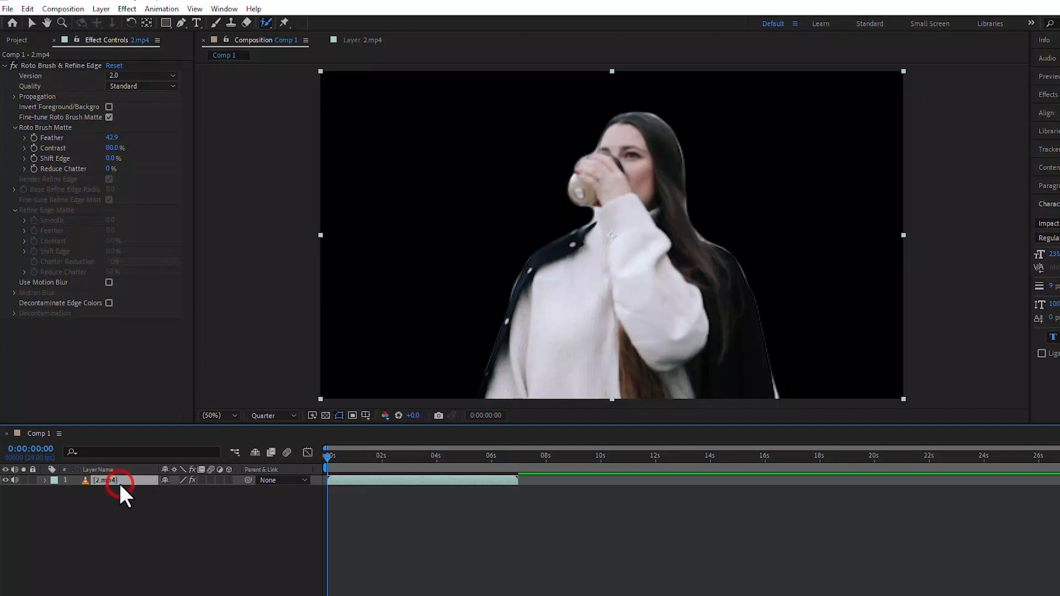
key("ctrl+d")
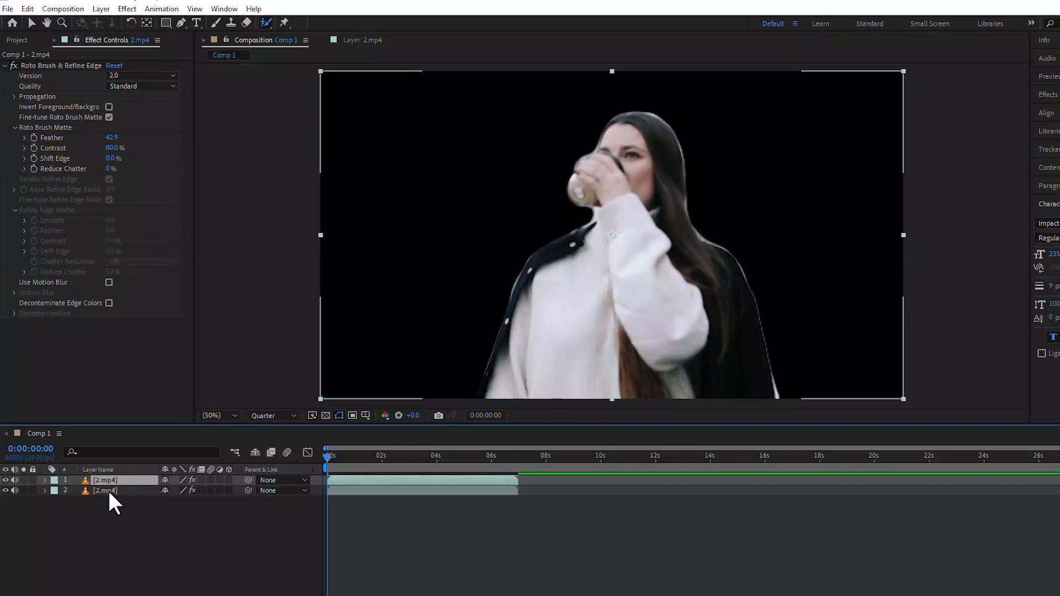
Delete the Roto Brush & Refine Edge effect from the lower 2.mp4 layer.
left_click(108, 490)
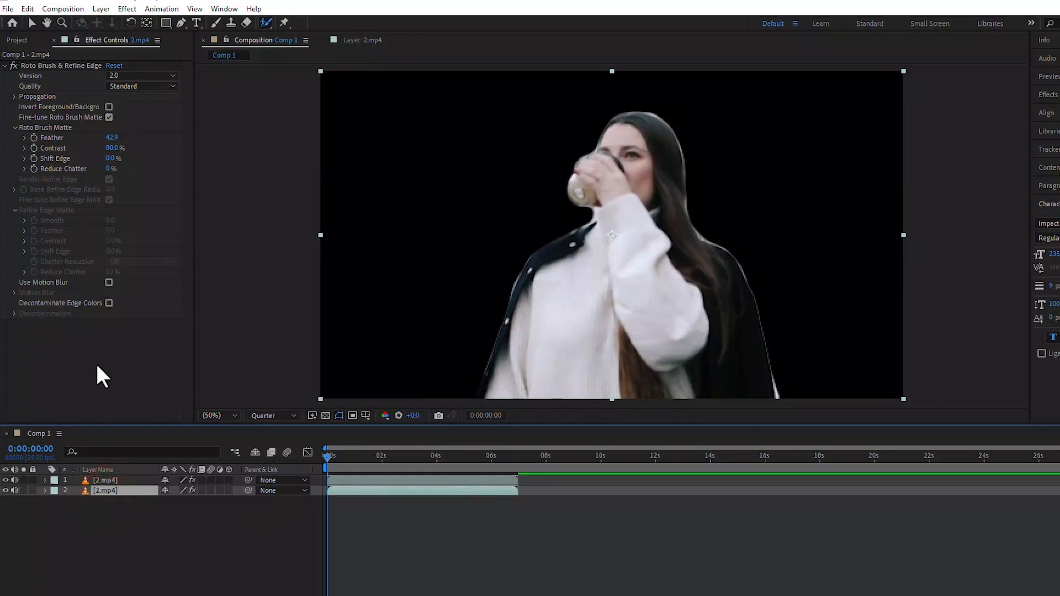
left_click(54, 64)
key("Delete")
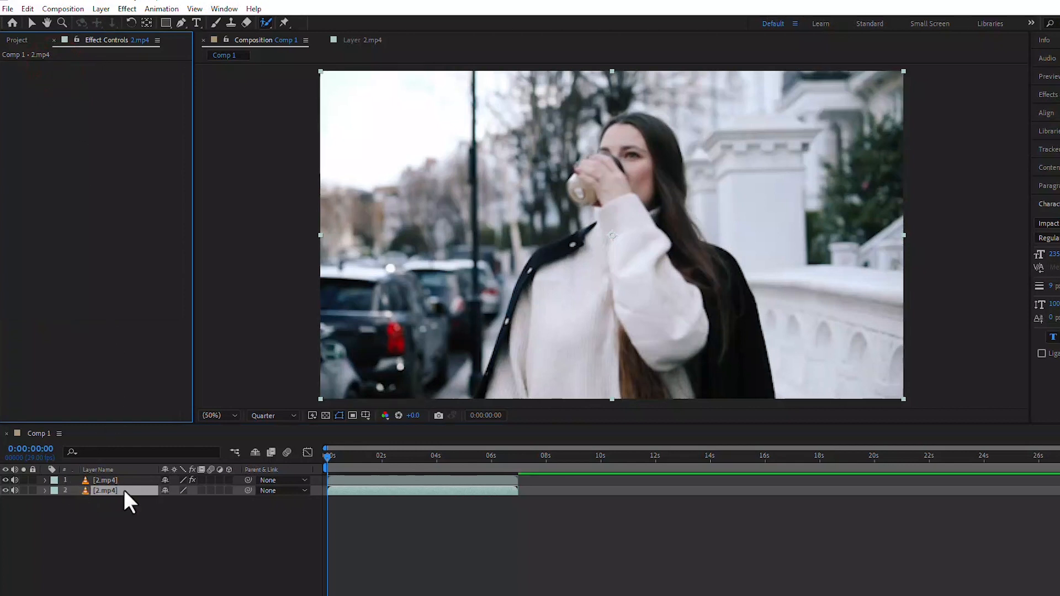
Add the text "Rotoscope" between the two 2.mp4 layers and centre it horizontally in the composition.
left_click(197, 23)
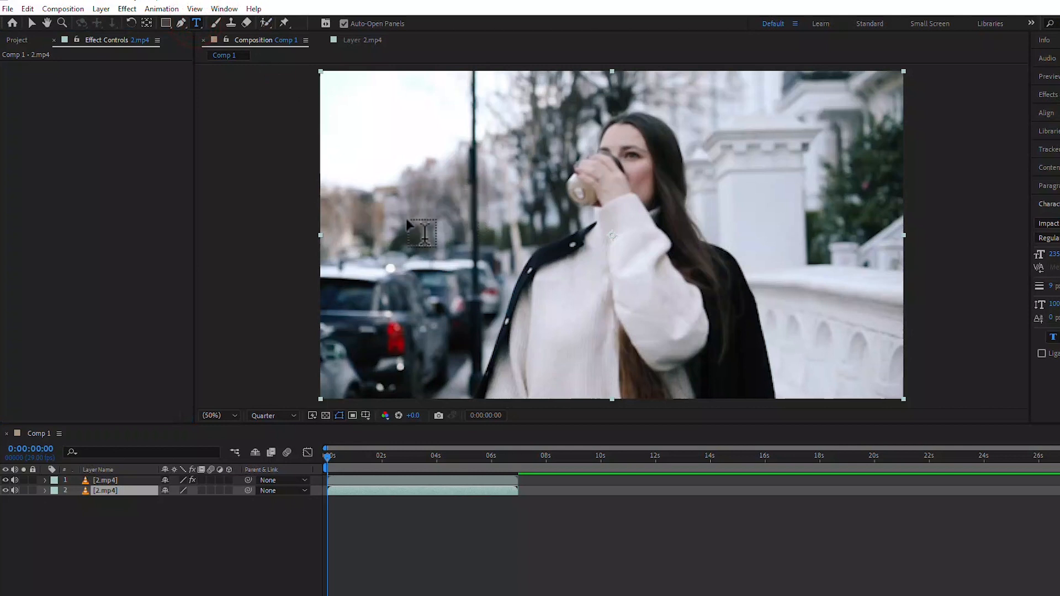
left_click(417, 197)
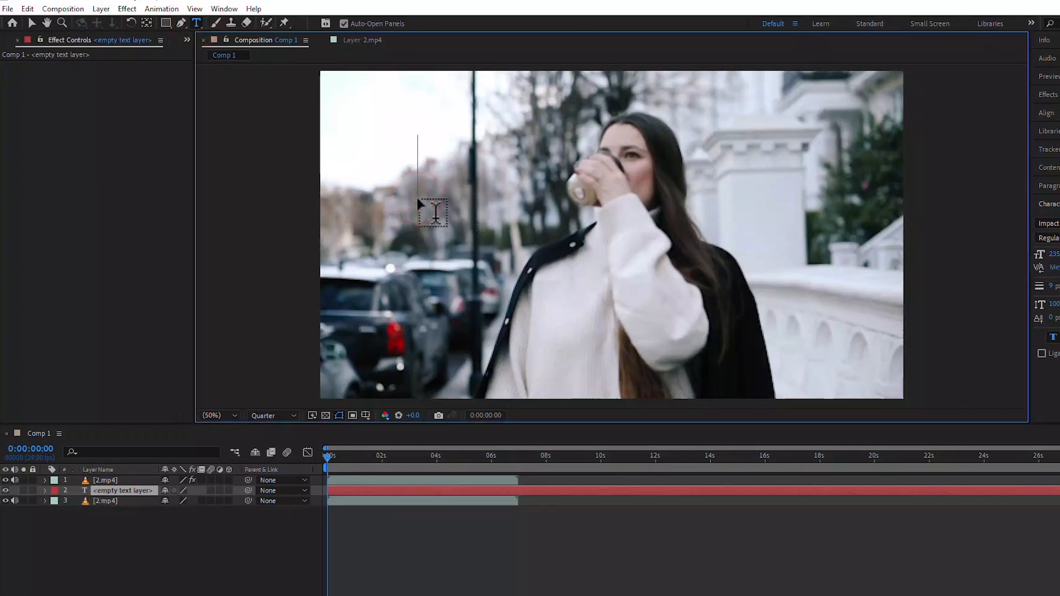
type("r")
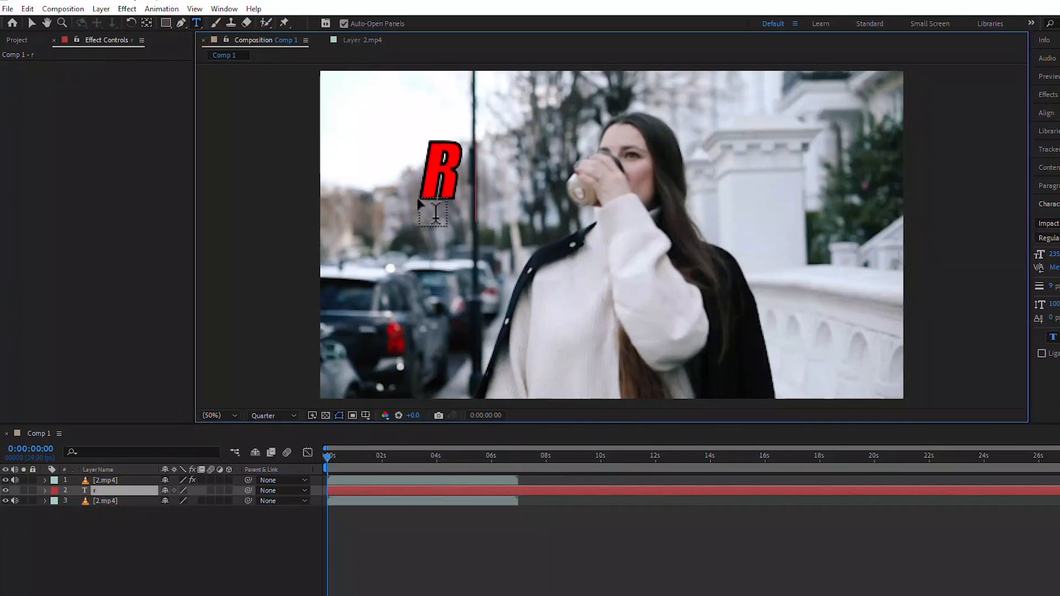
type("oto")
key("BackSpace")
key("BackSpace")
key("BackSpace")
key("BackSpace")
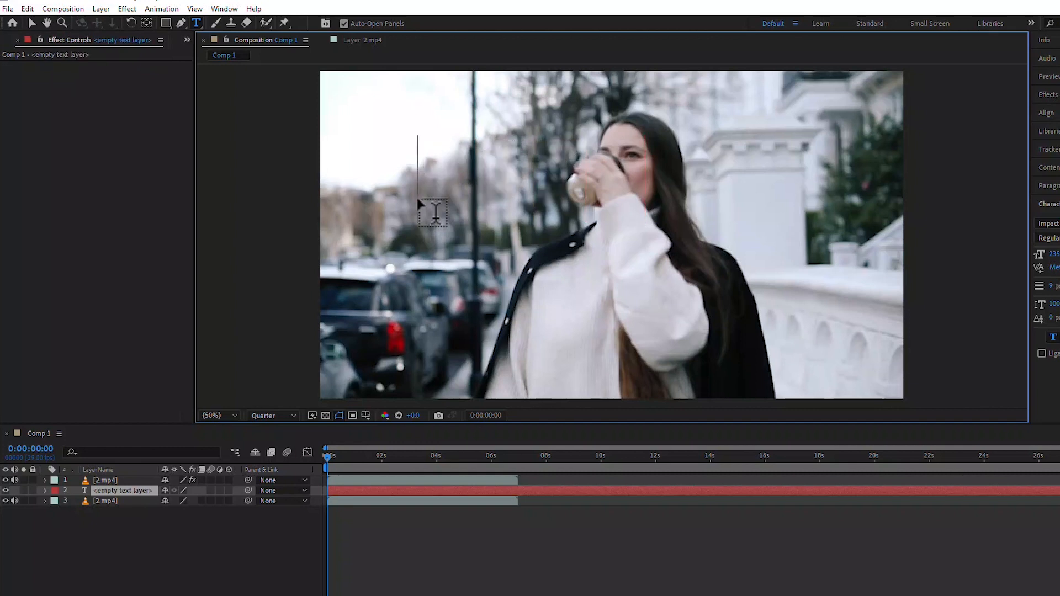
type("Rotoscope")
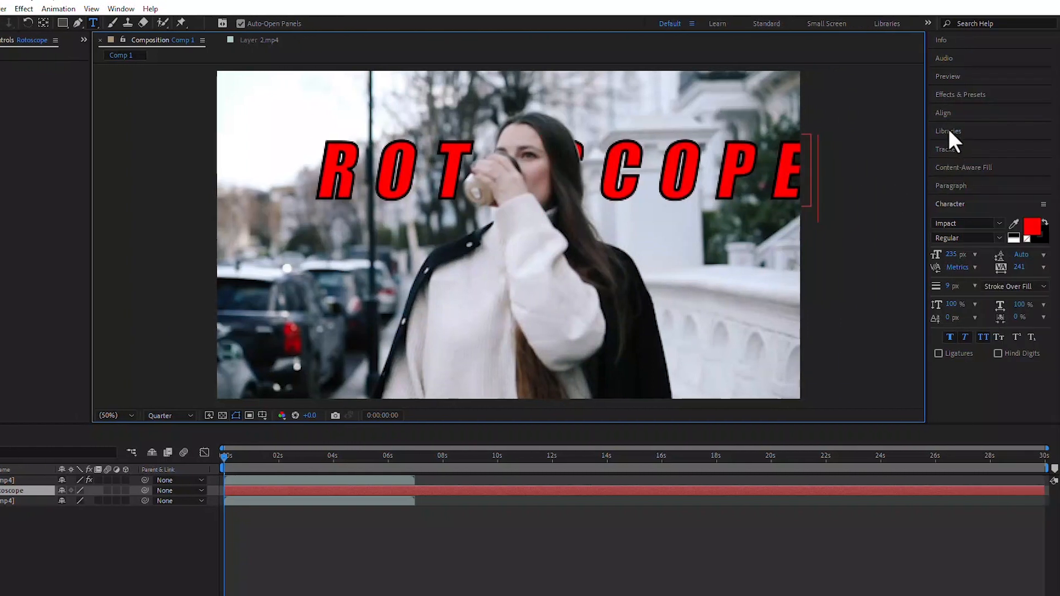
left_click(1049, 115)
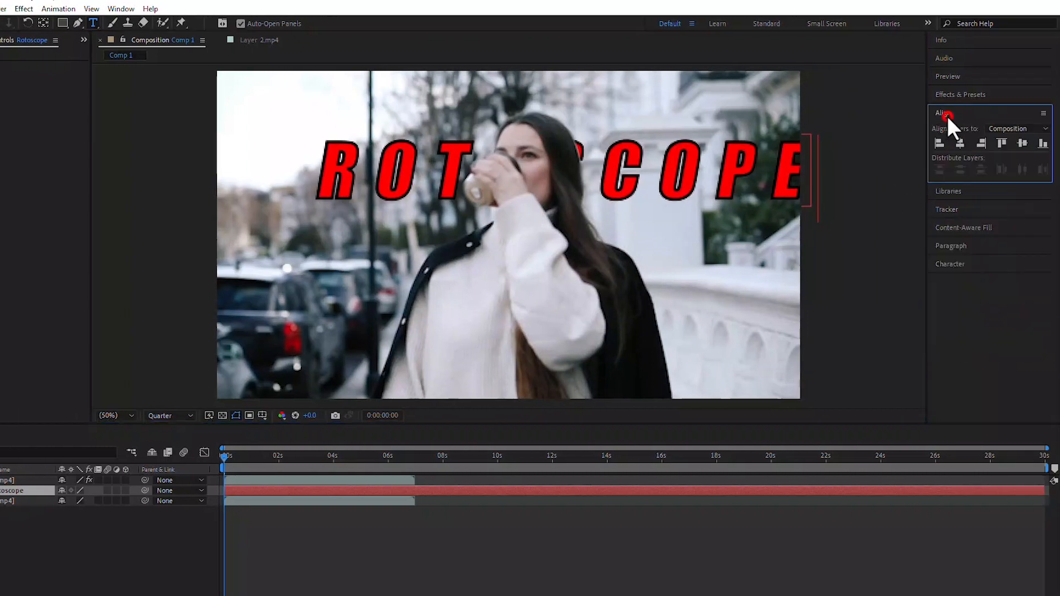
left_click(960, 143)
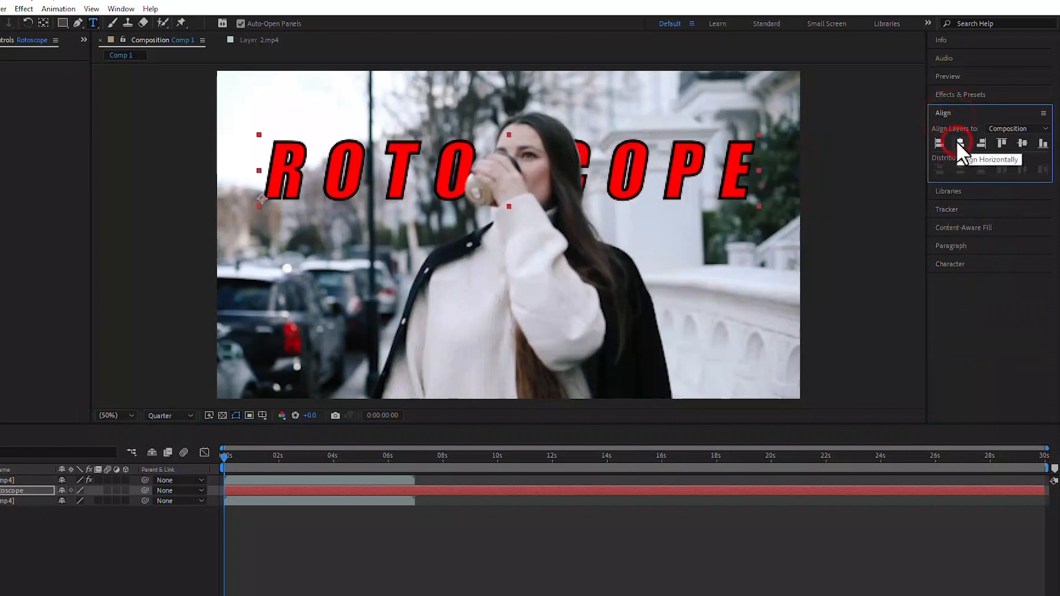
Change the fill color of the "scope" half of the text to golden yellow.
left_click(945, 264)
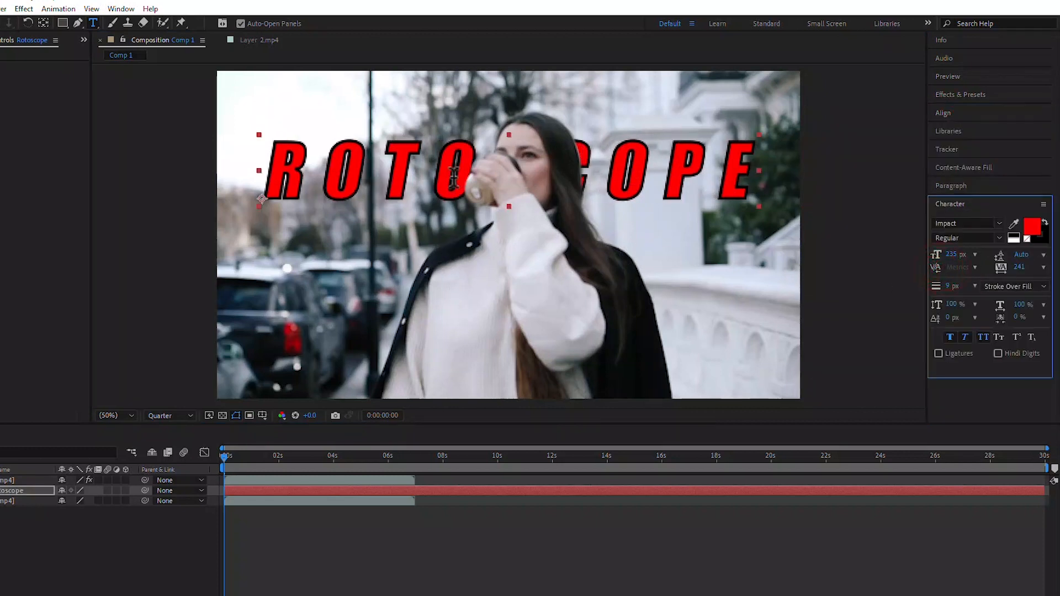
left_click_drag(469, 168, 288, 163)
left_click(454, 165)
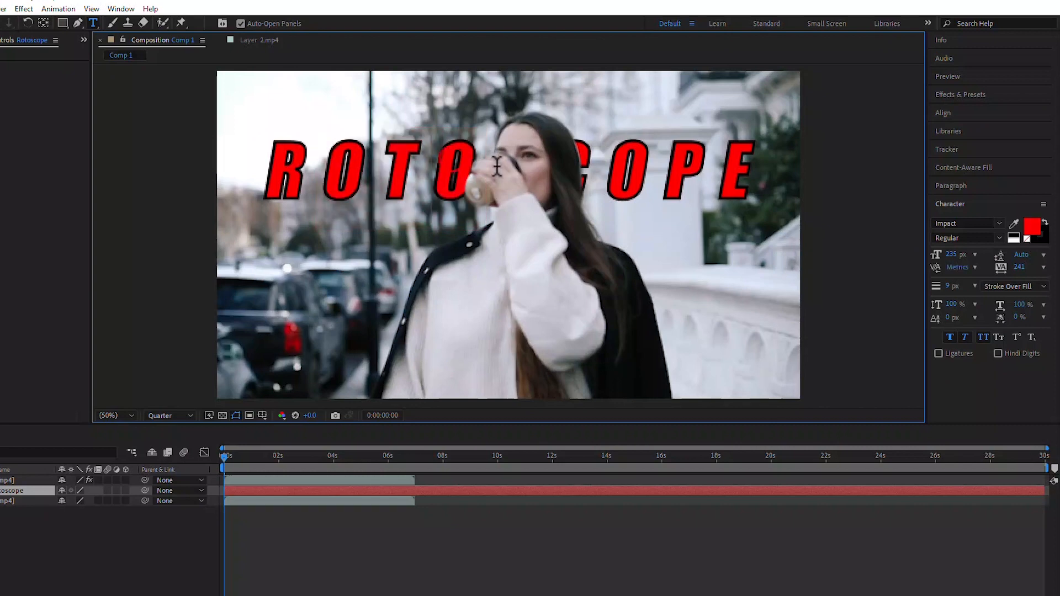
left_click(516, 153)
left_click_drag(528, 153, 764, 165)
left_click(1032, 226)
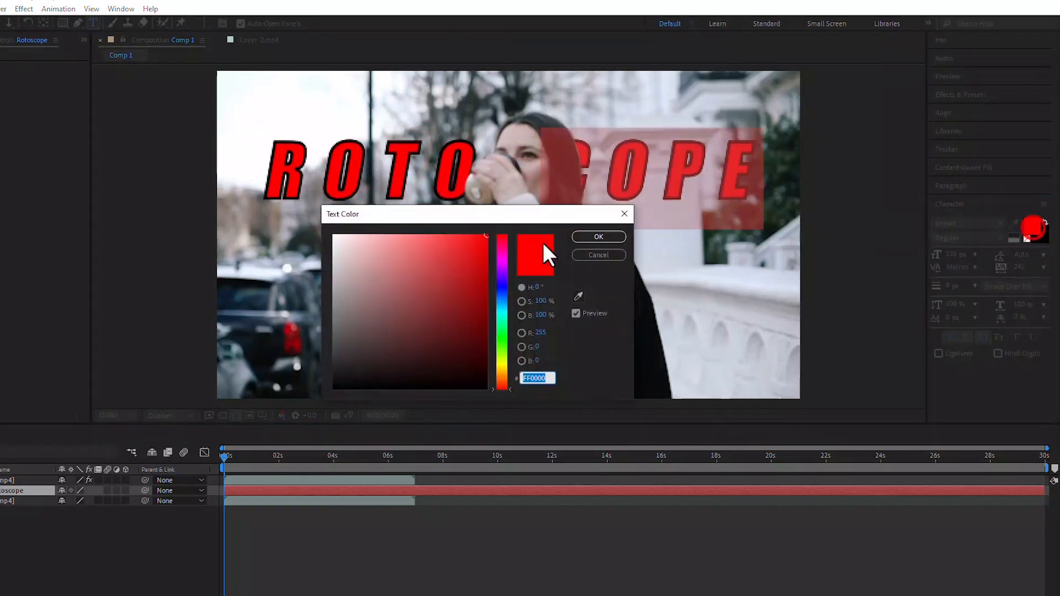
left_click(502, 368)
left_click(612, 237)
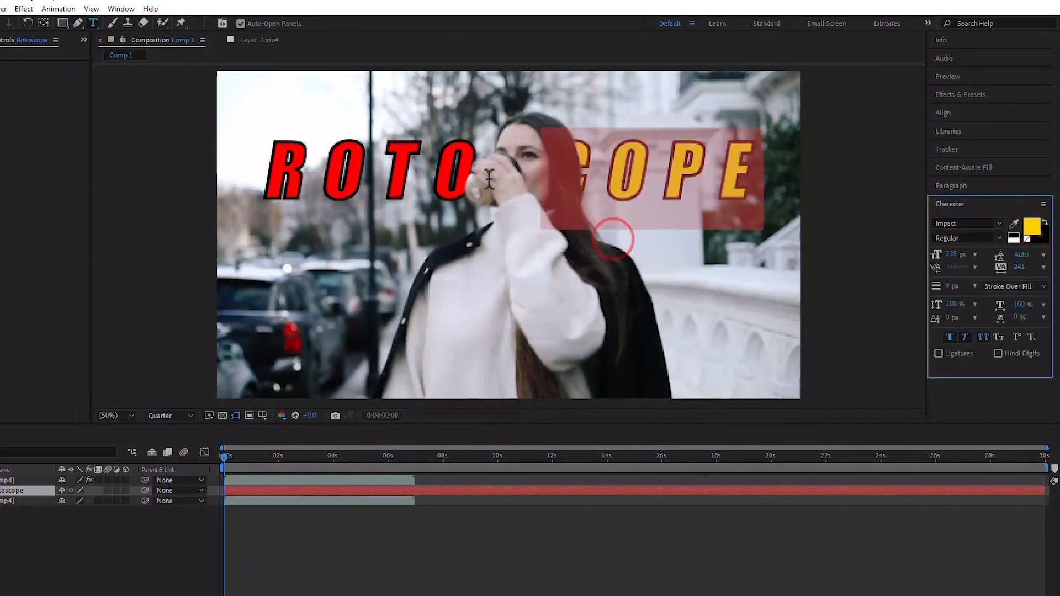
Enlarge the whole Rotoscope text slightly and centre it horizontally in the composition again.
left_click_drag(954, 255, 970, 261)
left_click(944, 114)
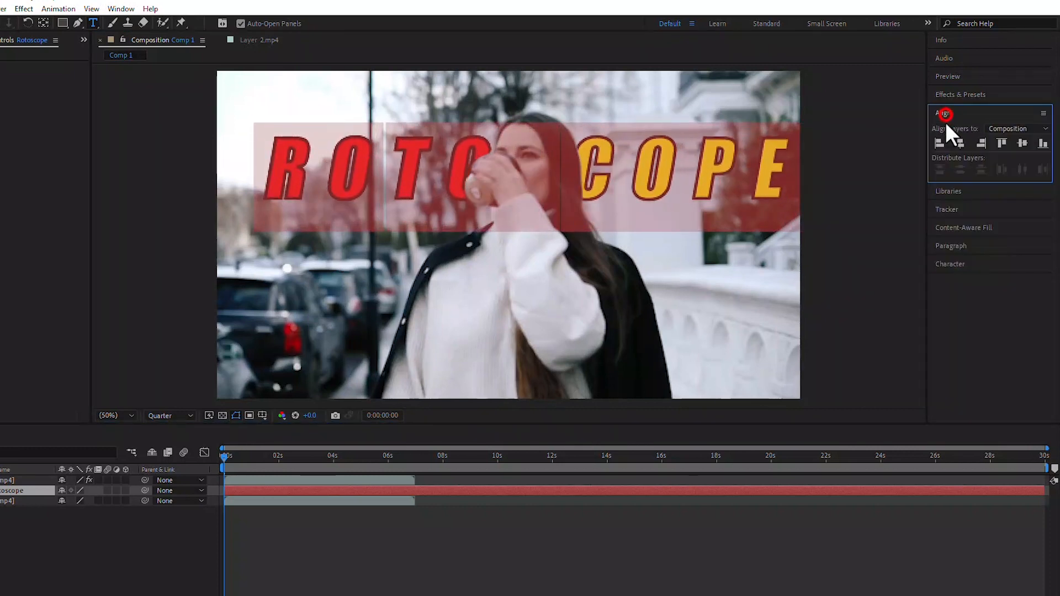
left_click(957, 143)
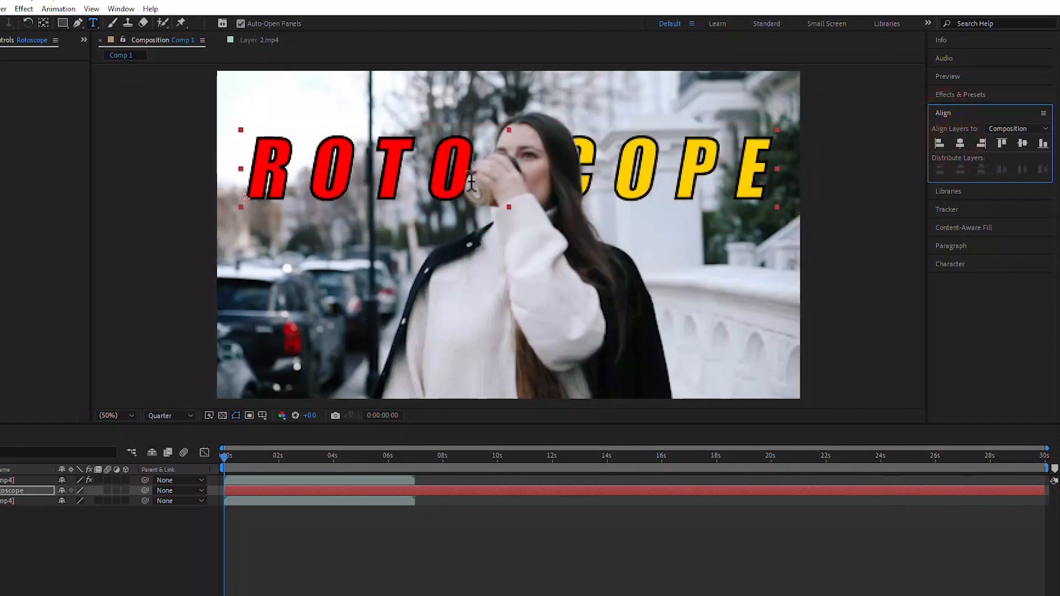
Trim the Rotoscope layer to end with the video layers and expand its Transform properties.
key("v")
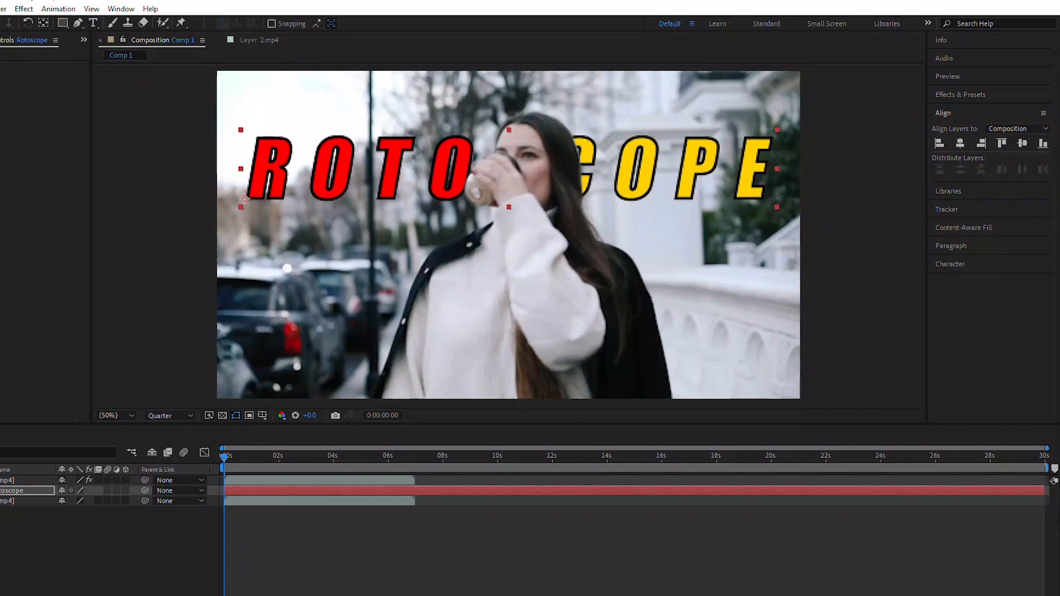
left_click_drag(1042, 488, 415, 489)
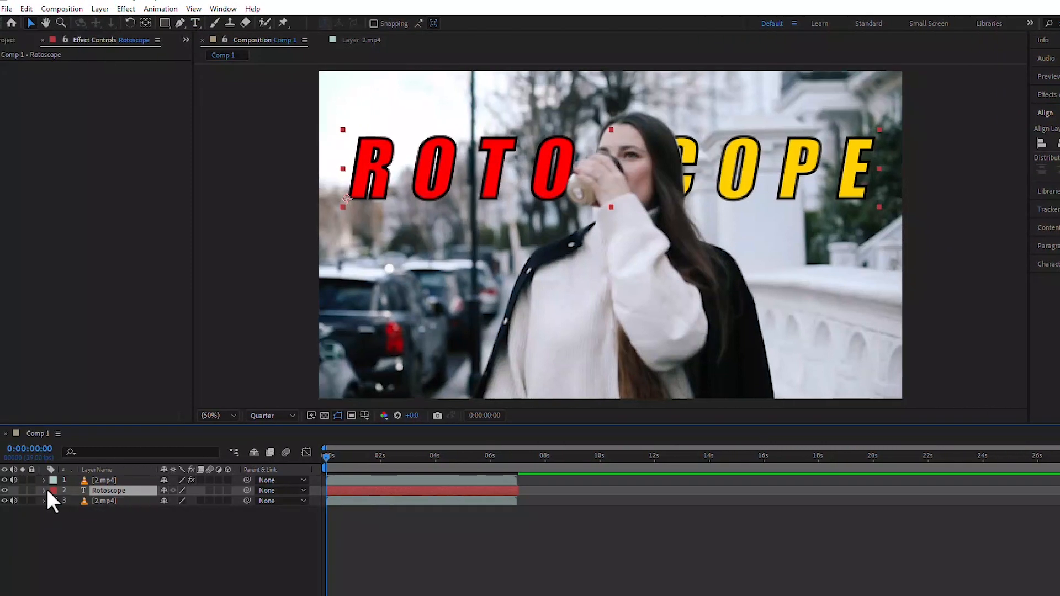
left_click(43, 490)
left_click(55, 511)
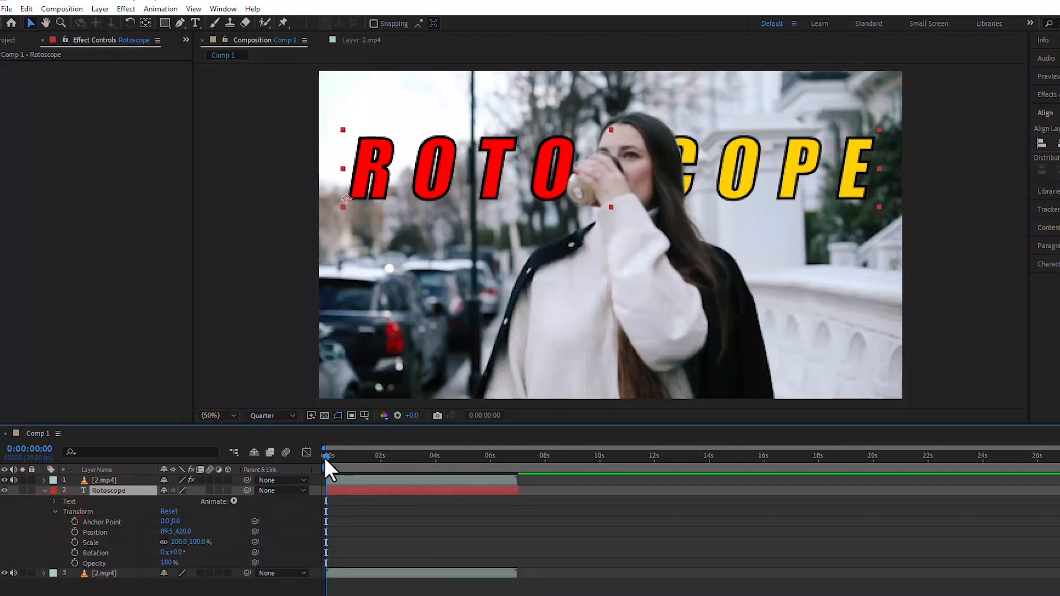
Keyframe the Rotoscope text's Position from X -1855.5, outside the frame's left edge, at 0:00:00:00 to horizontally centred in the composition at 0:00:00:21.
left_click(74, 531)
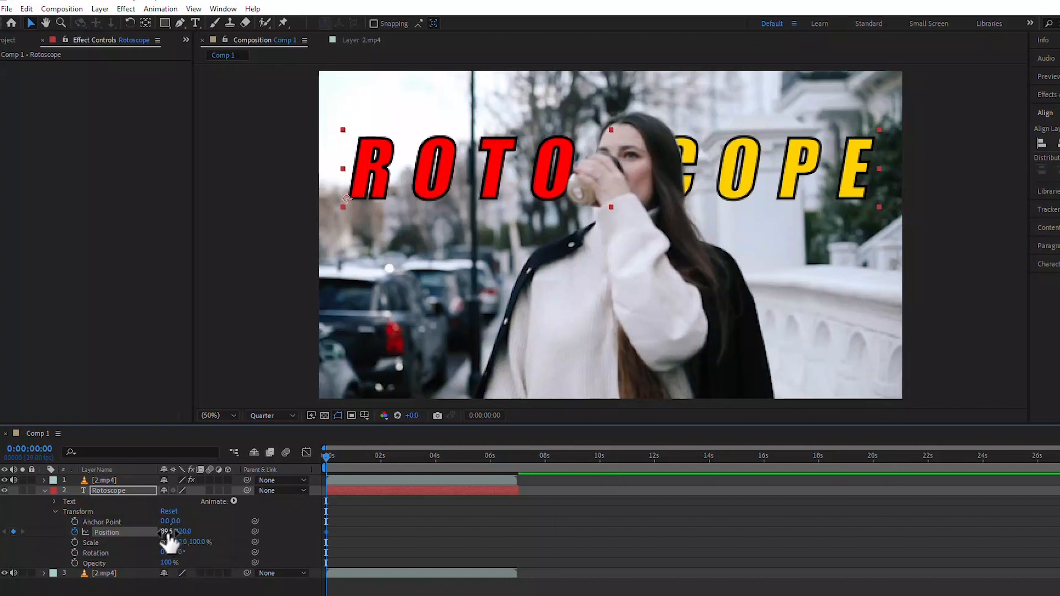
left_click_drag(167, 533, 31, 531)
left_click_drag(179, 531, 50, 534)
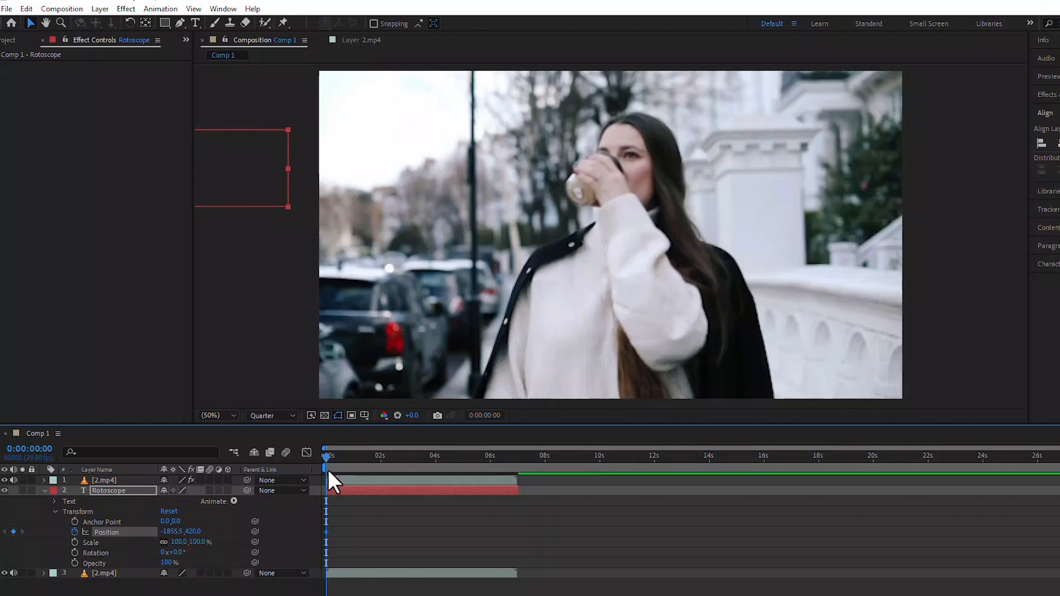
left_click_drag(327, 456, 346, 459)
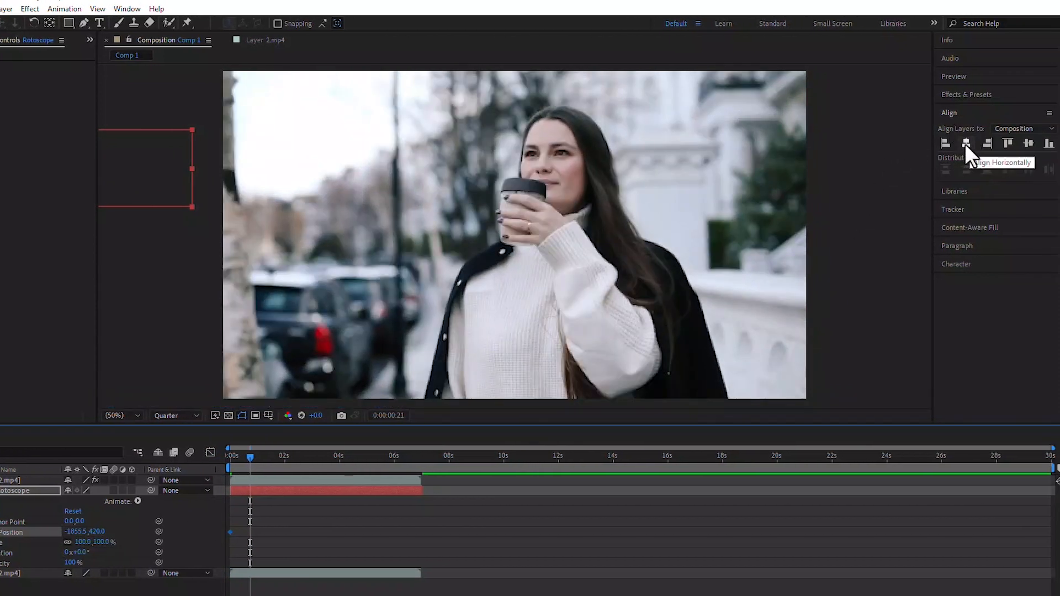
left_click(964, 144)
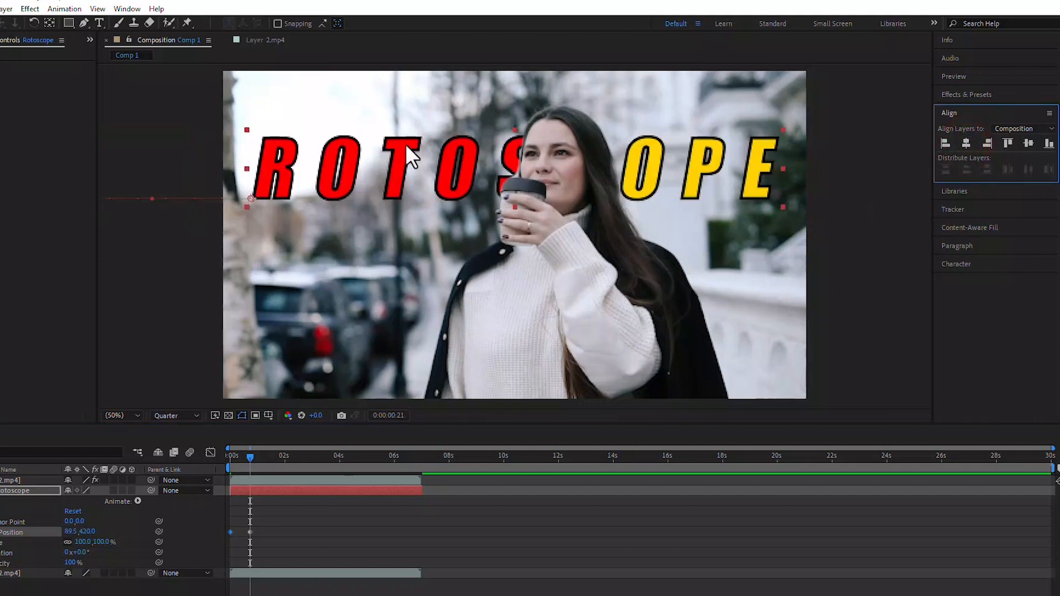
Hold the centred Rotoscope text with Position keyframes at 0:00:06:00 and 0:00:06:01.
left_click_drag(250, 457, 394, 468)
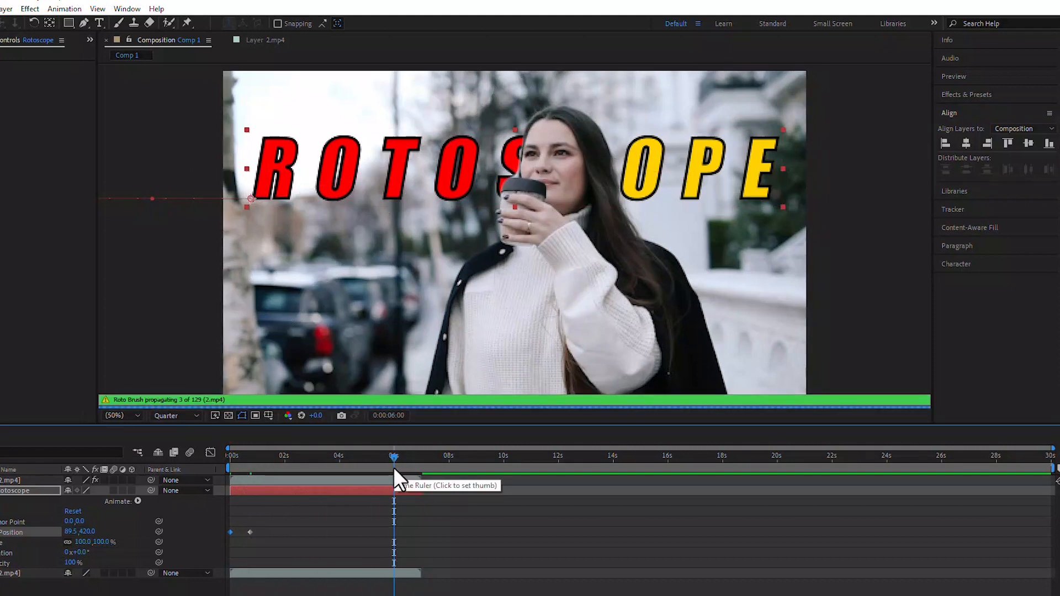
key("ctrl+t")
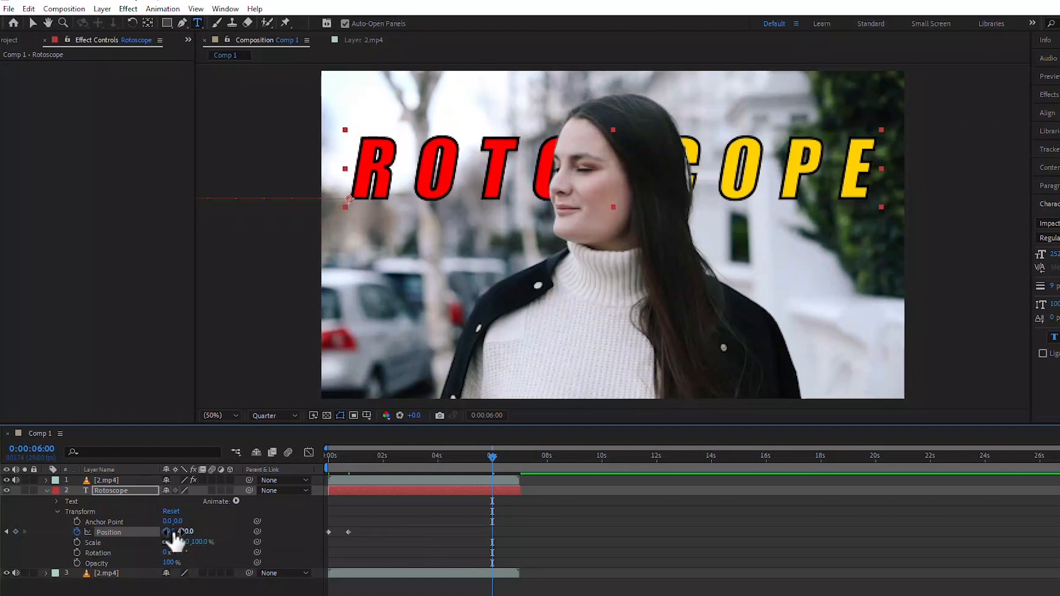
left_click(15, 531)
left_click_drag(491, 457, 492, 456)
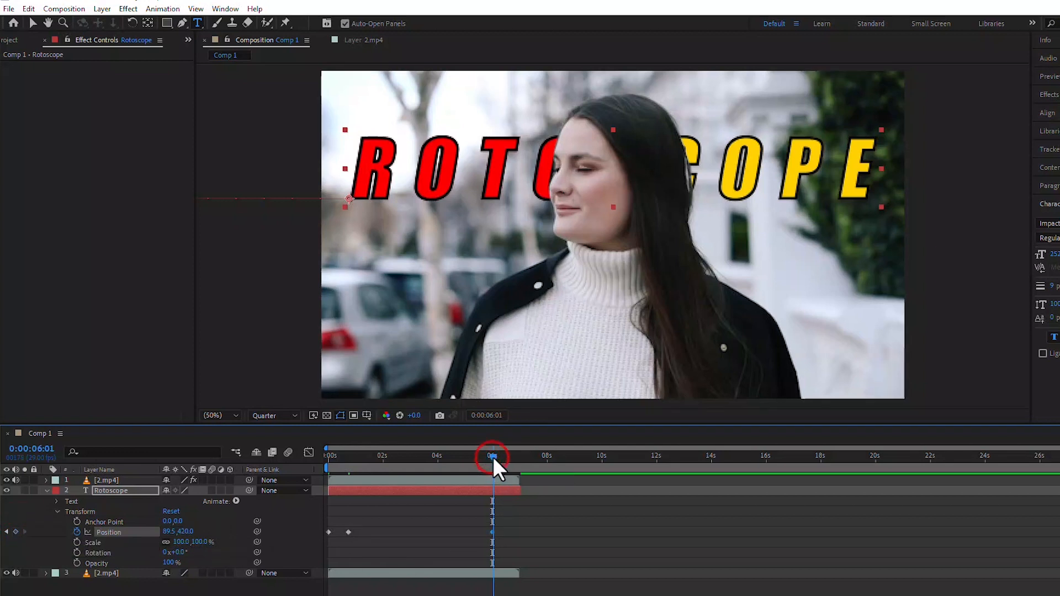
left_click(16, 531)
At 0:00:06:20, move the Rotoscope text past the frame's right edge by setting its Position X to 2121.5.
left_click_drag(495, 456, 512, 460)
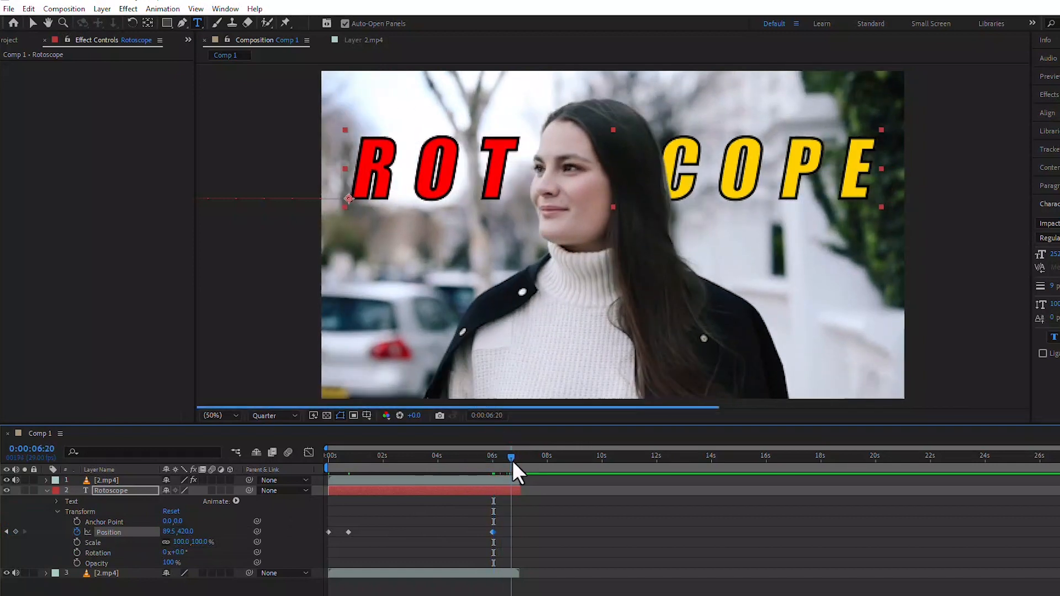
left_click(167, 531)
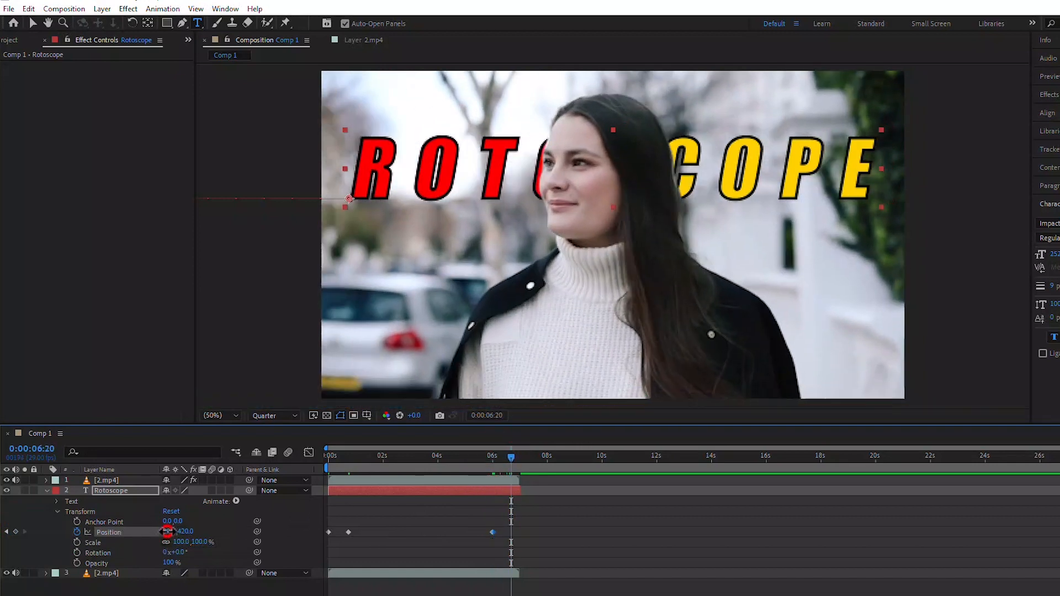
left_click_drag(167, 531, 921, 554)
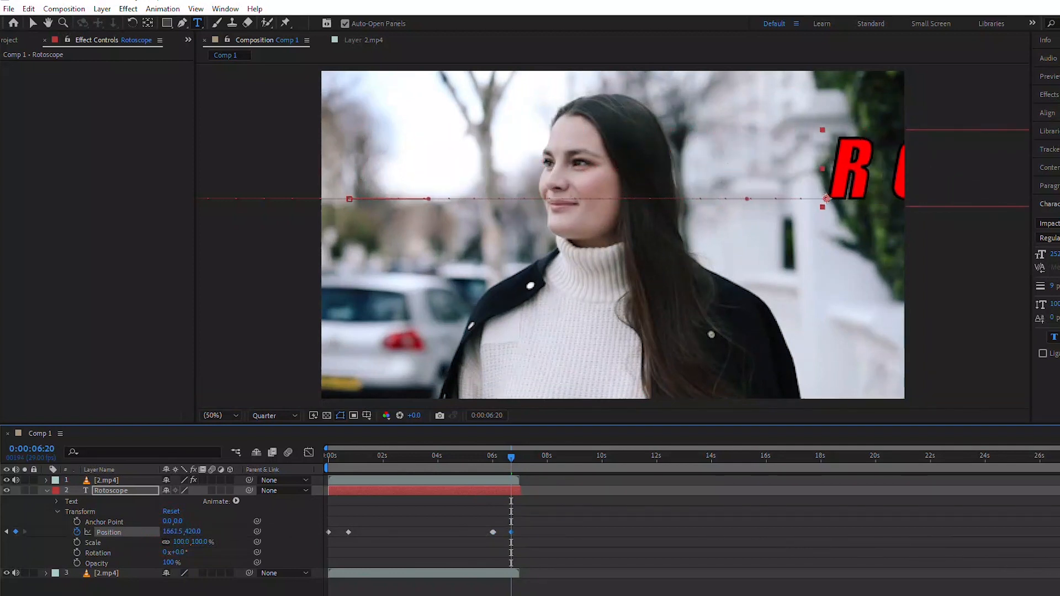
left_click_drag(168, 531, 332, 531)
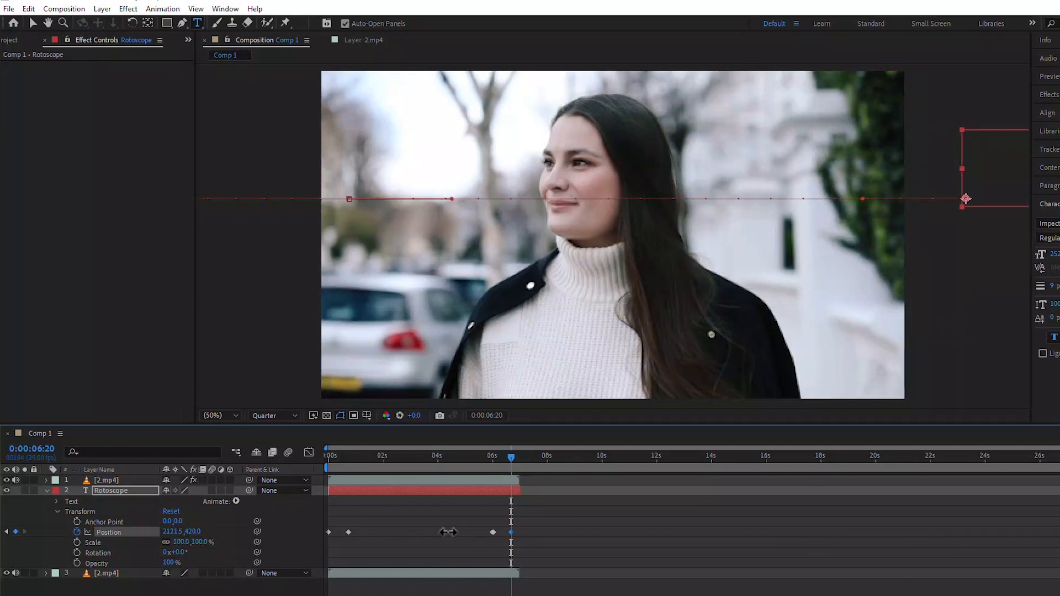
Preview the title animation from the start of the composition and its exit from 0:00:05:18.
left_click_drag(515, 458, 272, 459)
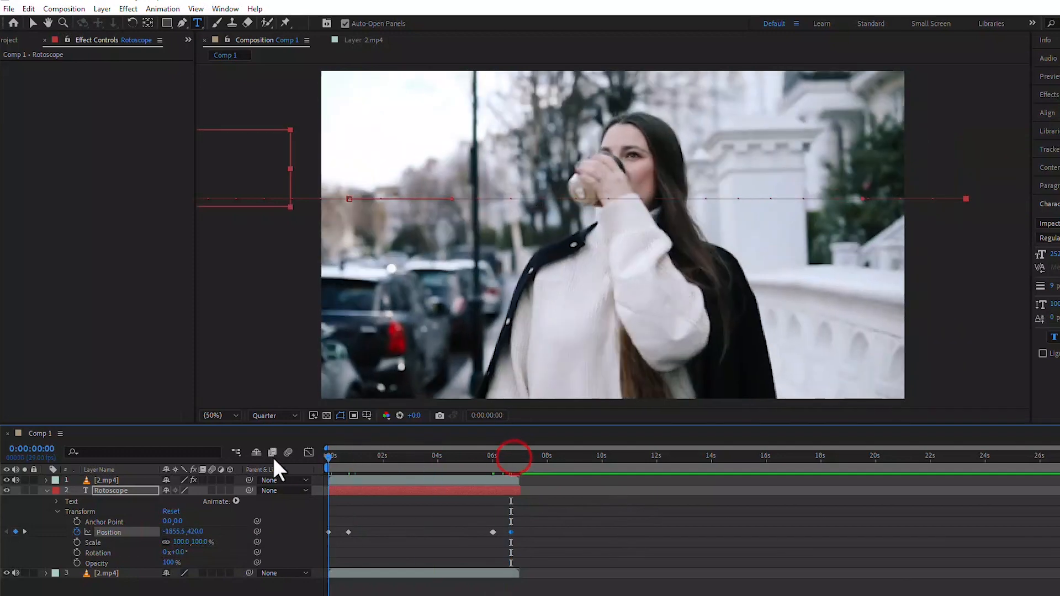
key("space")
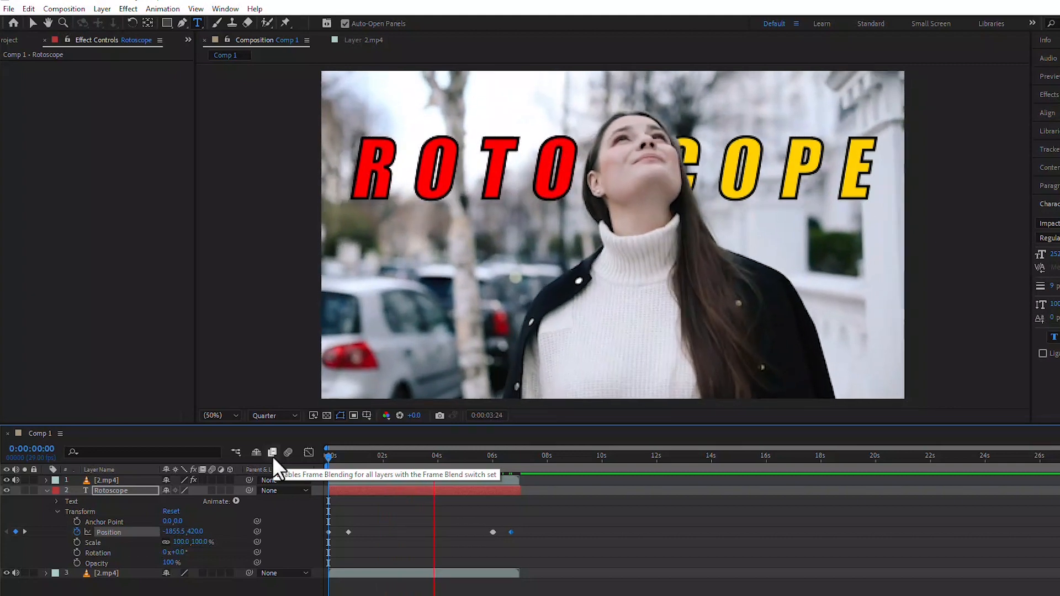
left_click(482, 457)
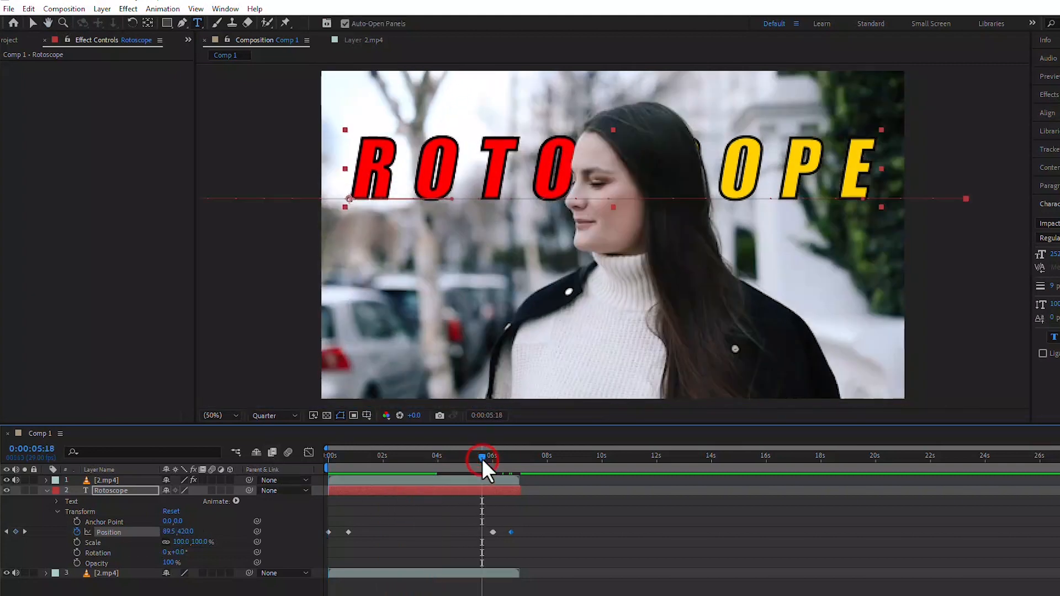
key("space")
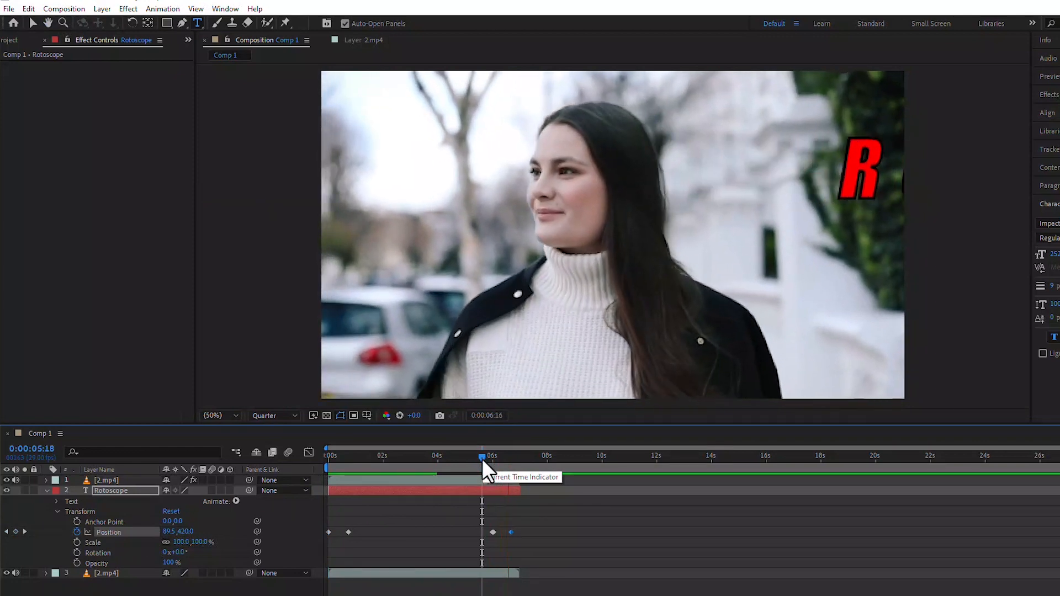
key("space")
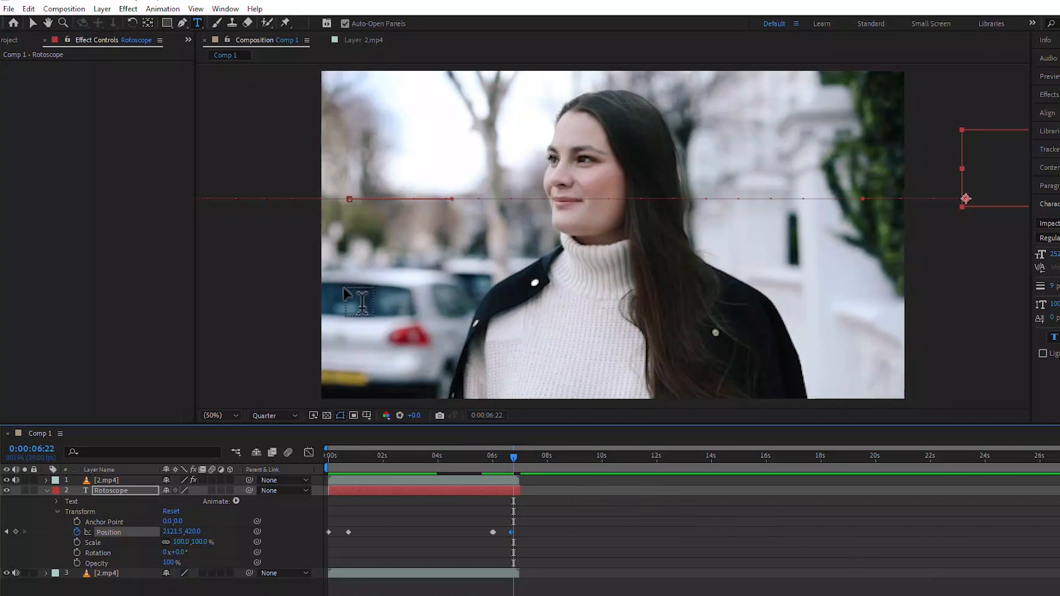
Send Comp 1 to the Adobe Media Encoder queue.
left_click(69, 8)
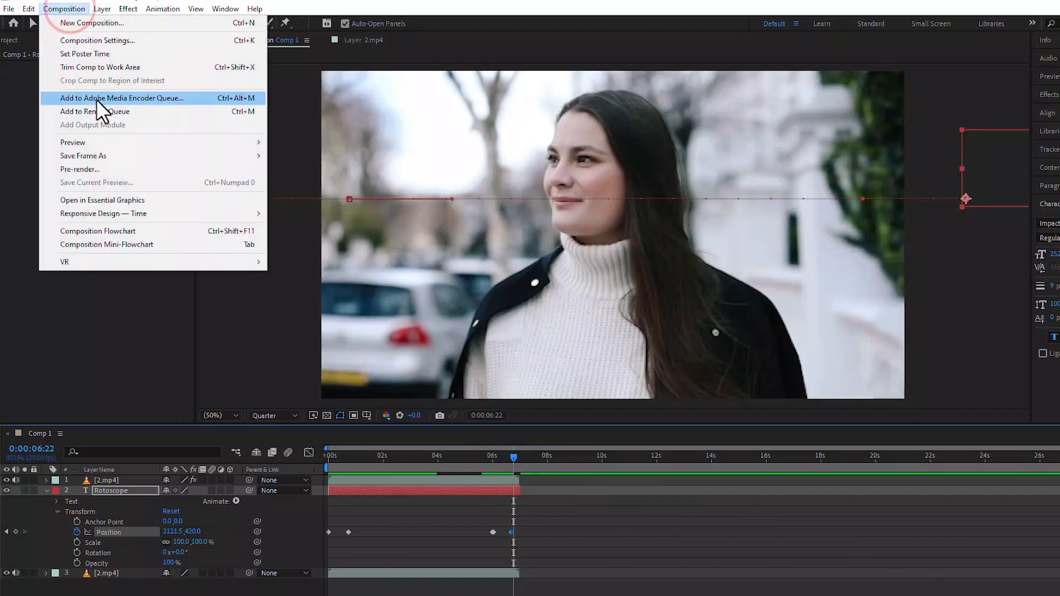
left_click(163, 96)
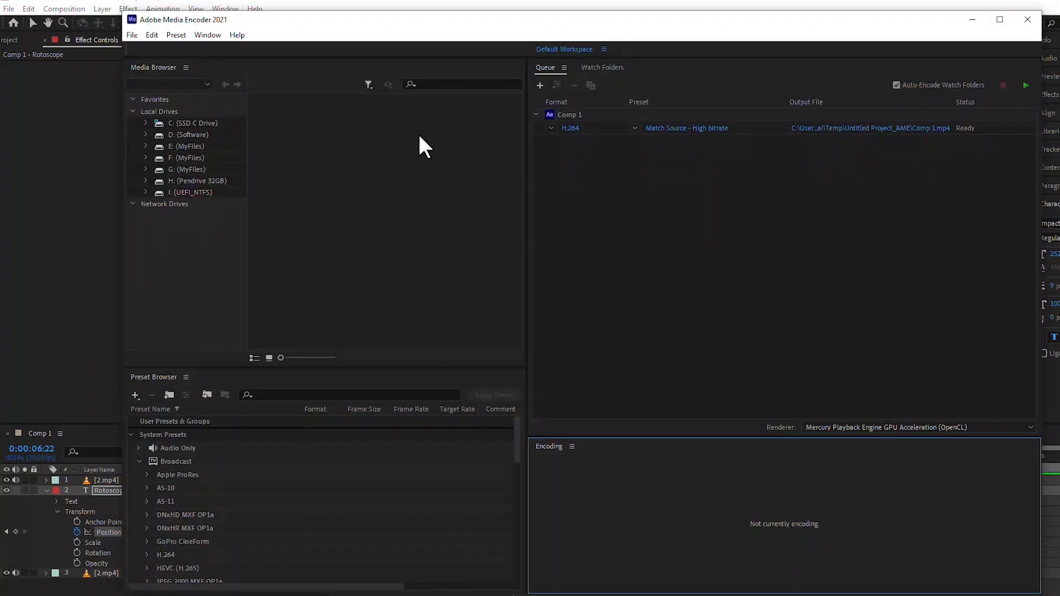
Set the H.264 export to output F:\1.mp4 with maximum render quality and start encoding the queue.
left_click(570, 128)
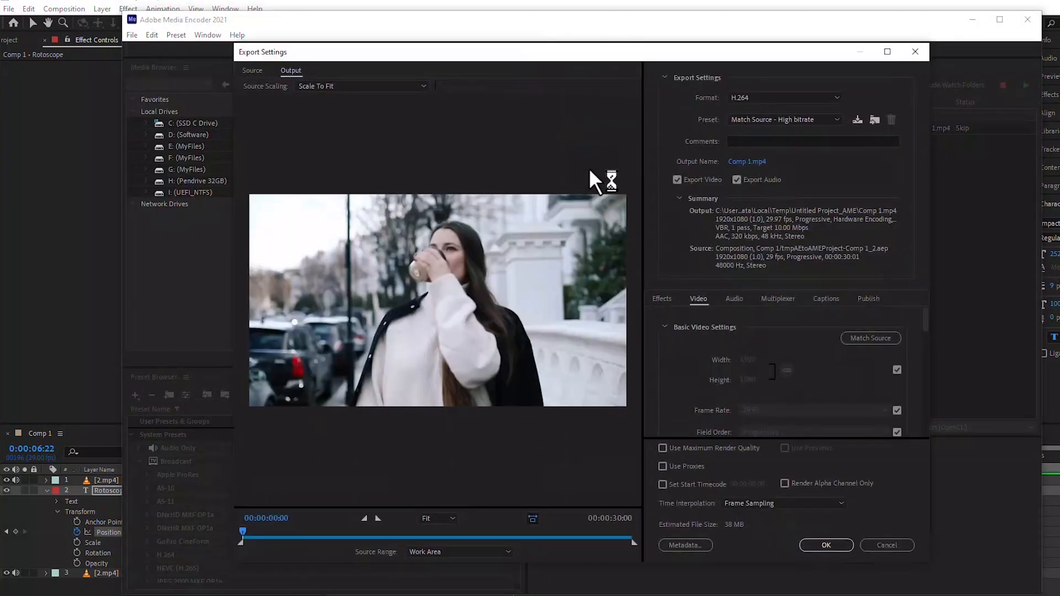
left_click(756, 161)
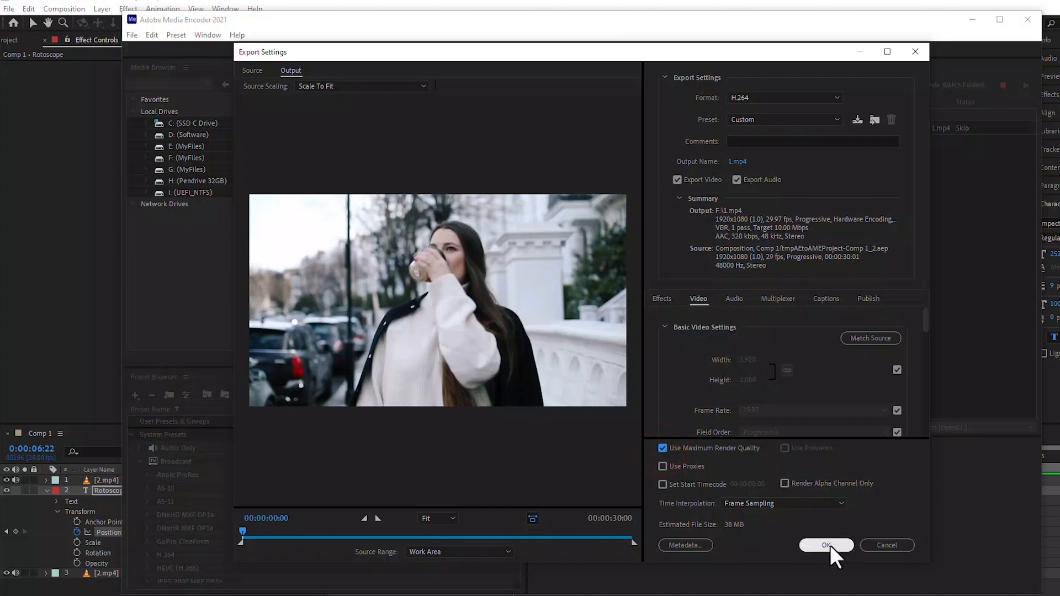
left_click(828, 545)
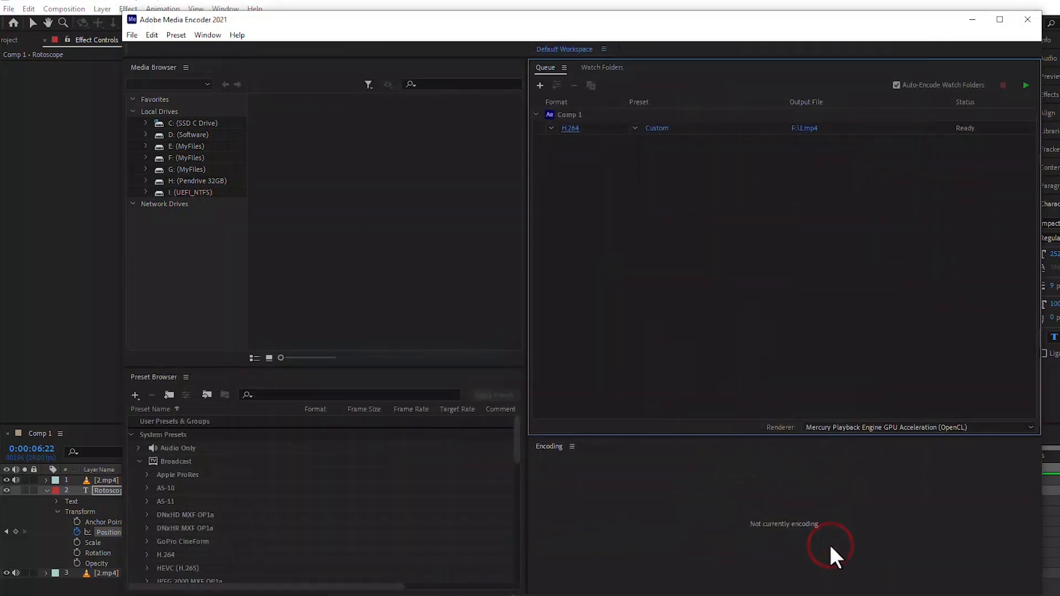
left_click(1026, 84)
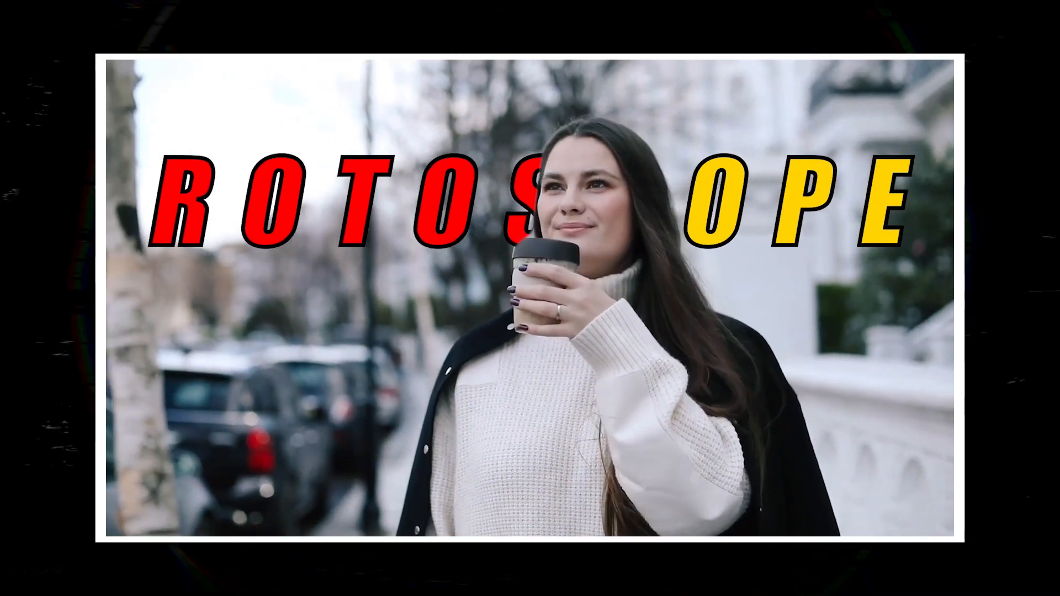